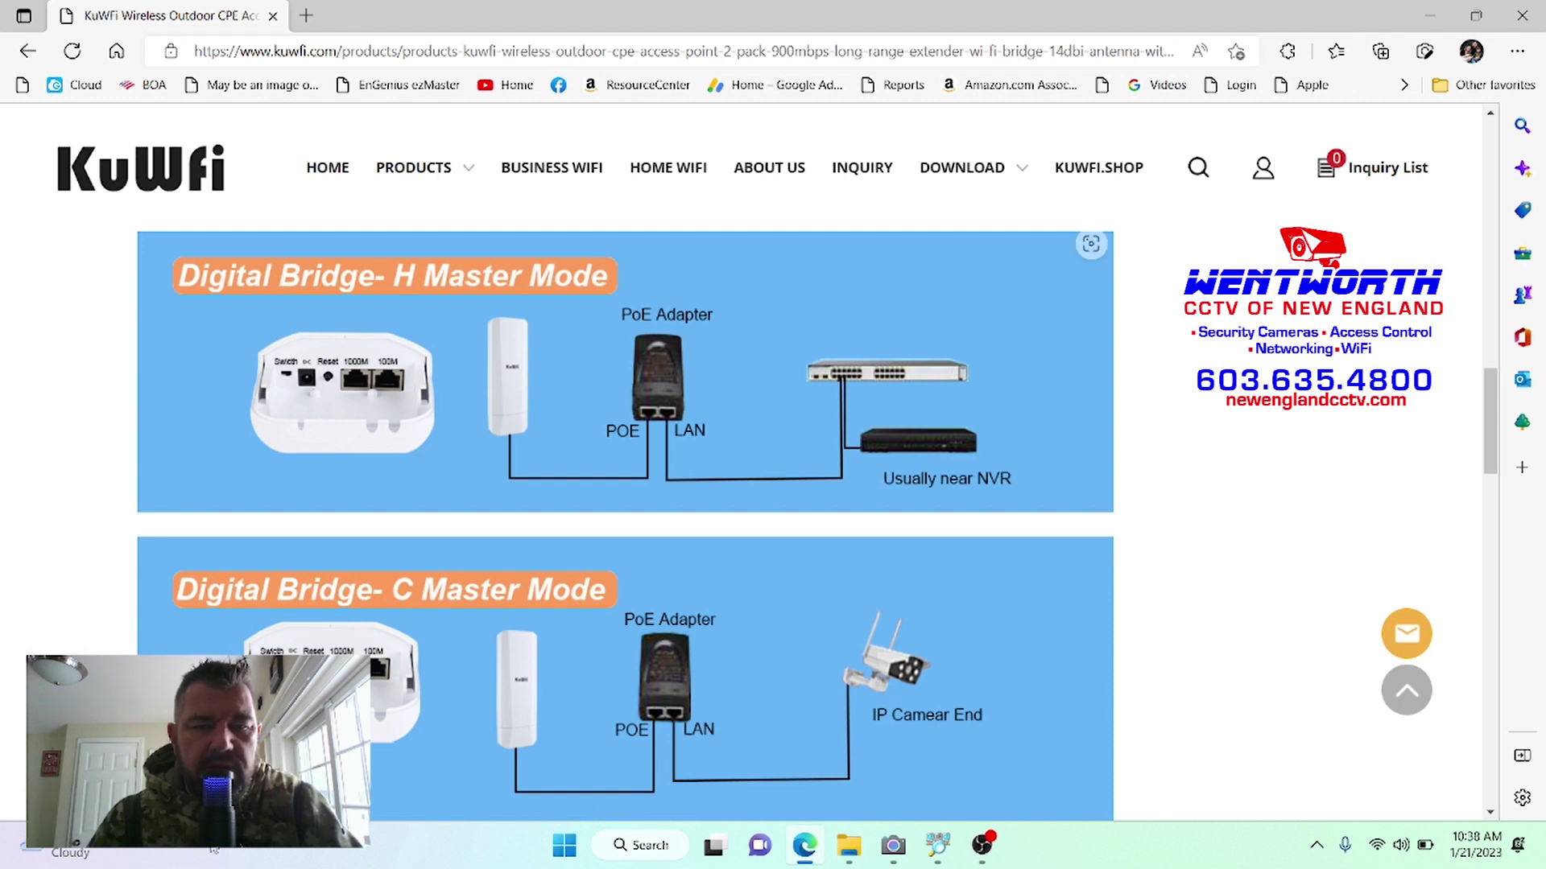
Point out the Switch port in the wiring diagram, then bring OBS Studio to the front
click(271, 370)
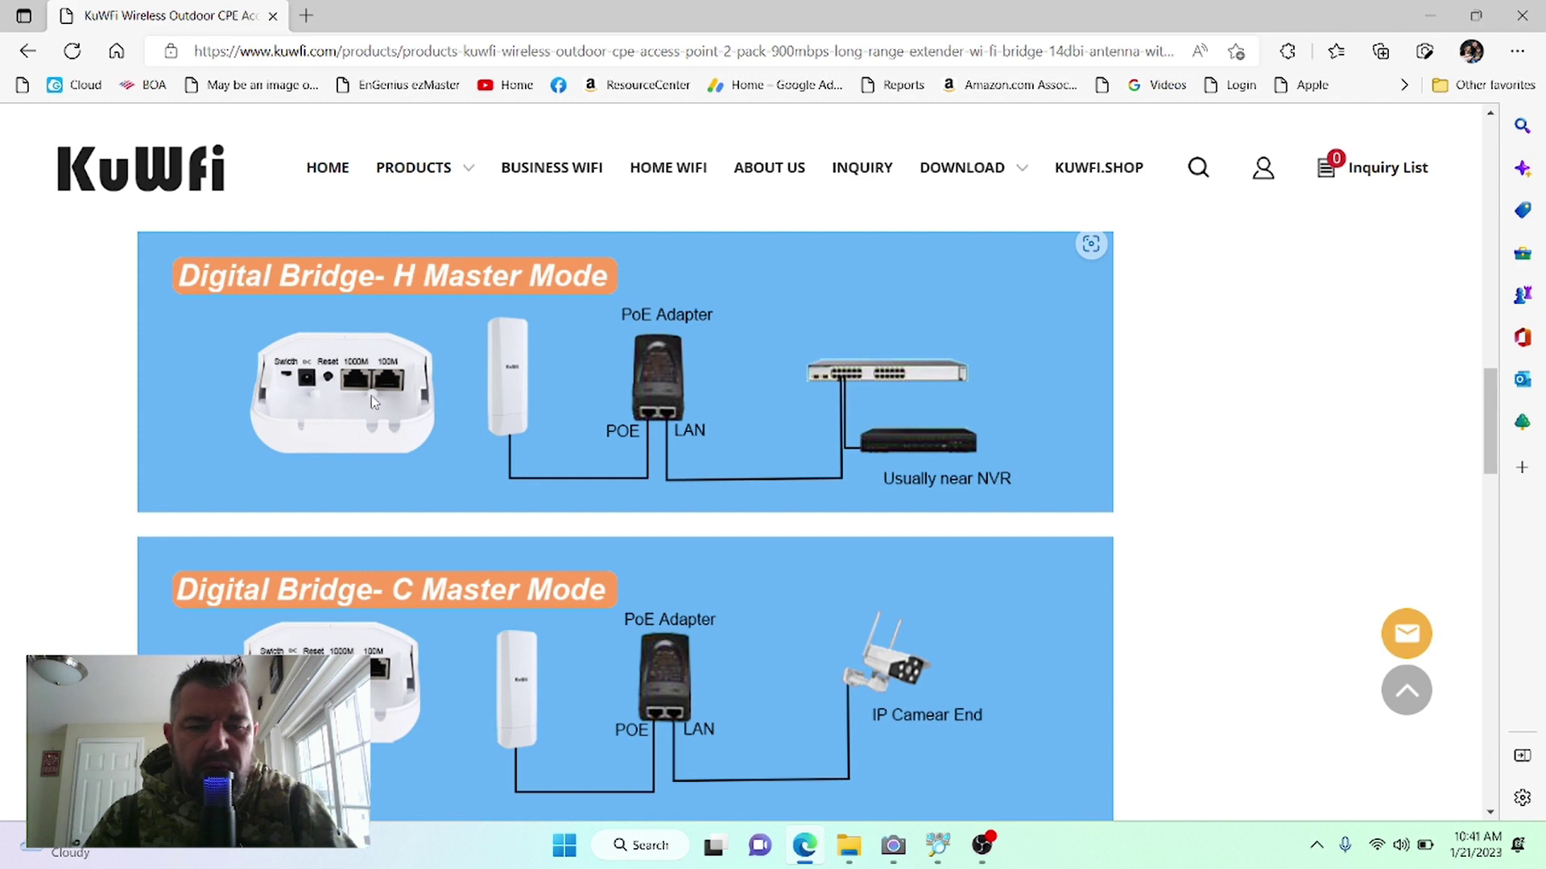
click(982, 845)
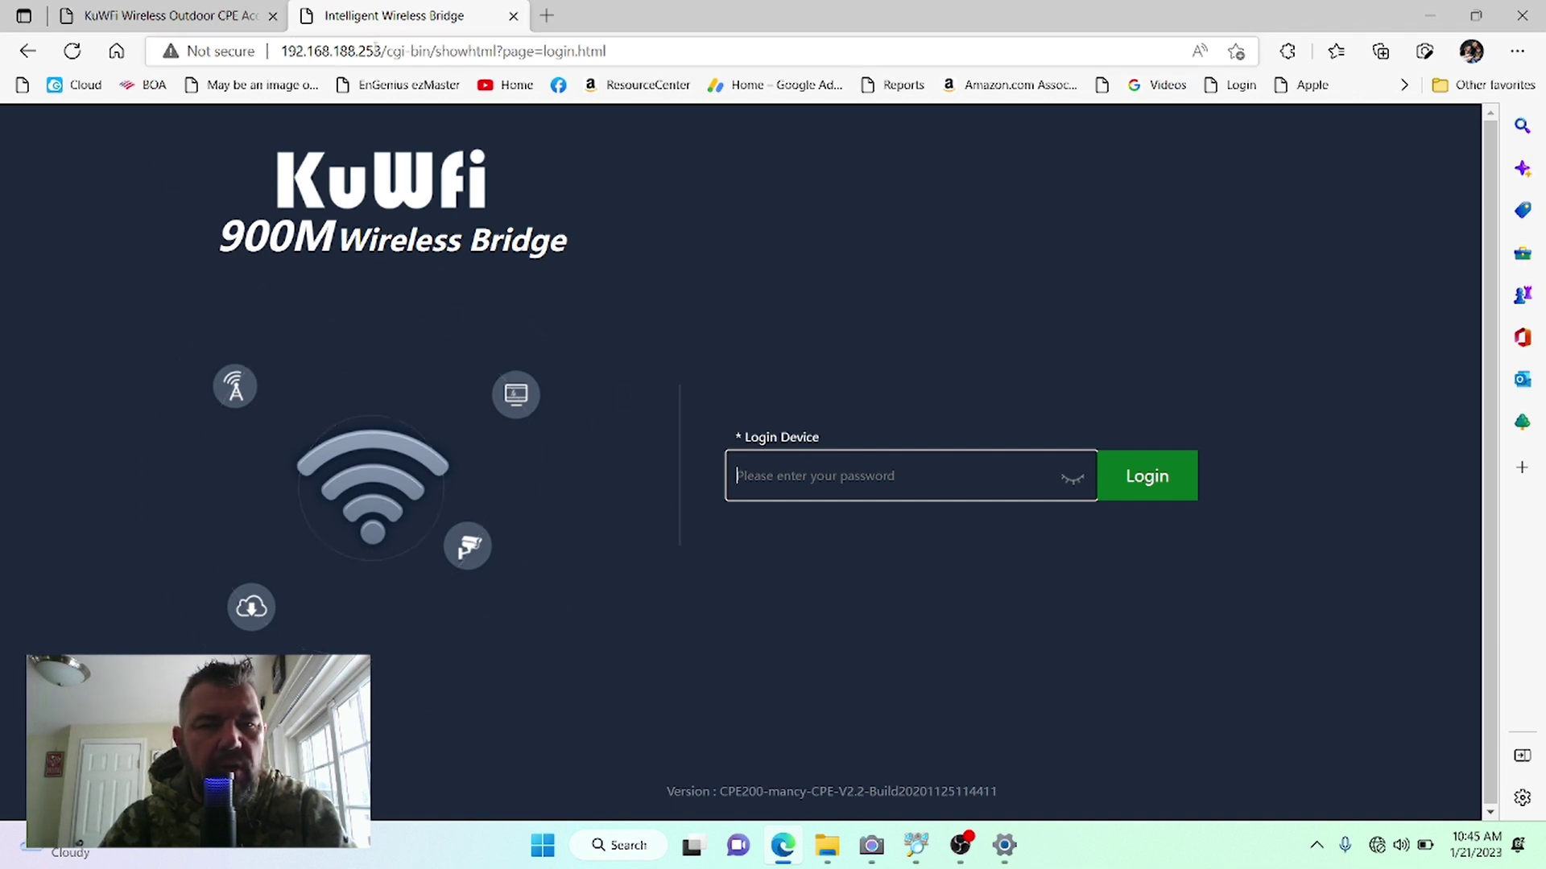
Highlight the bridge address 192.168.188.253 in the URL and focus the Login Device password field
drag(382, 53, 286, 56)
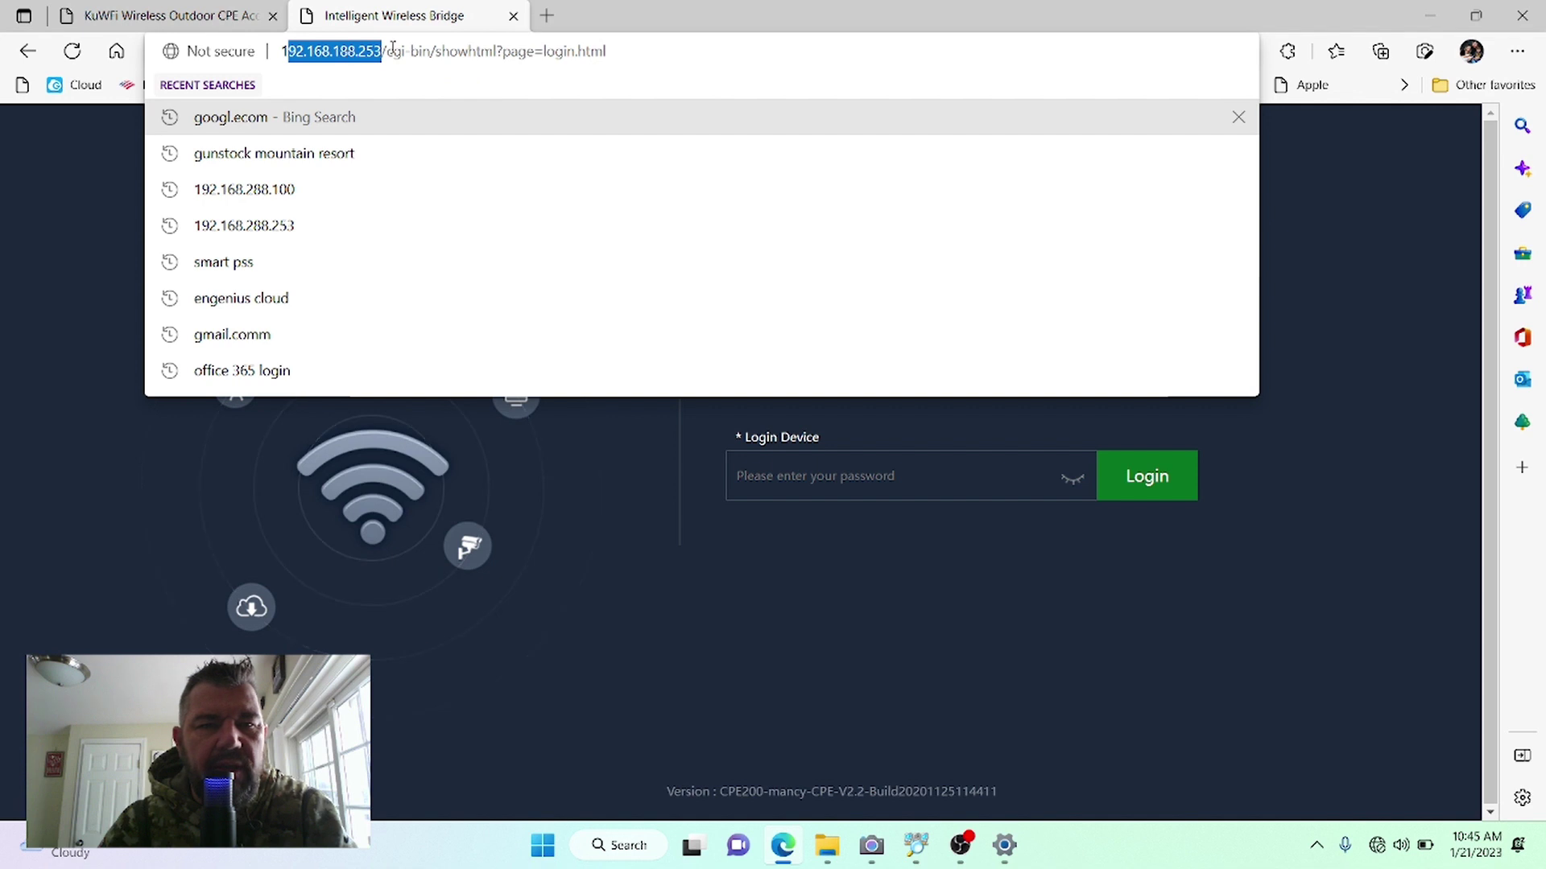
drag(376, 50, 282, 51)
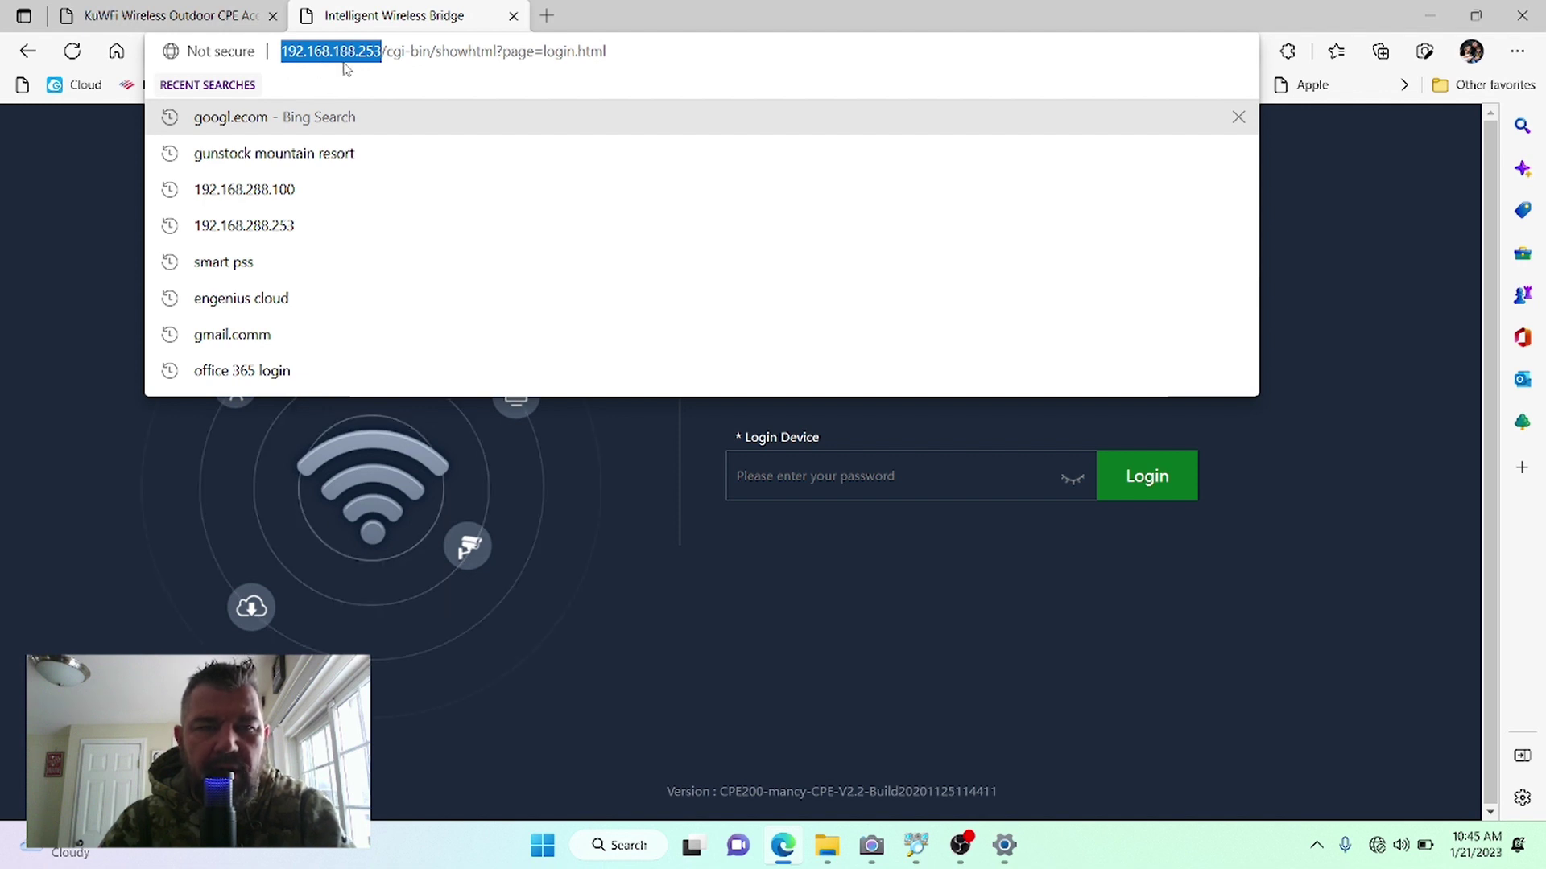
click(1294, 456)
click(827, 474)
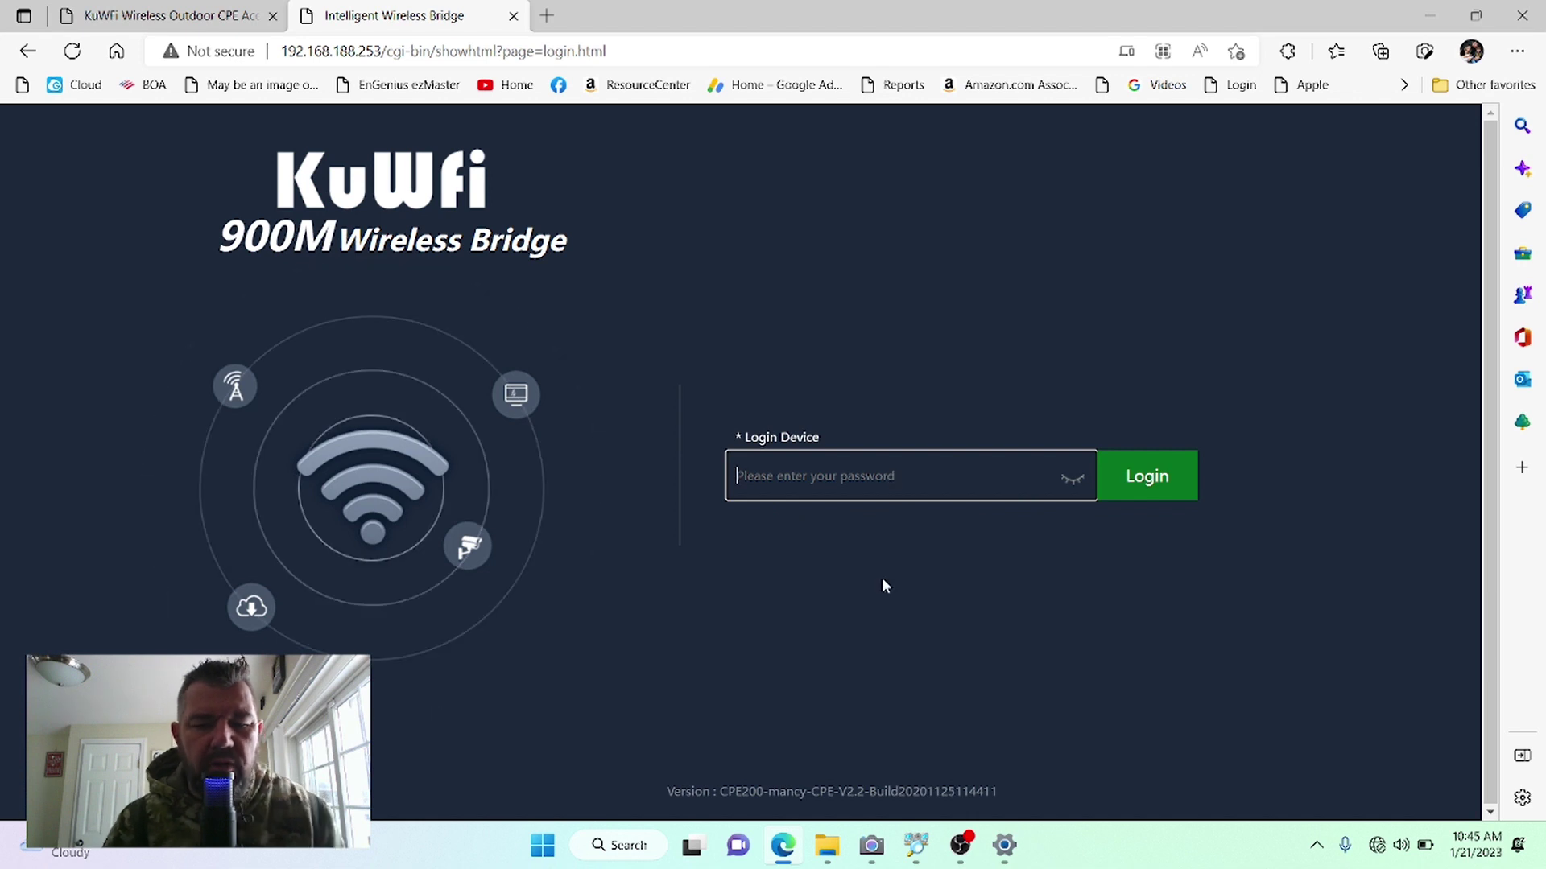
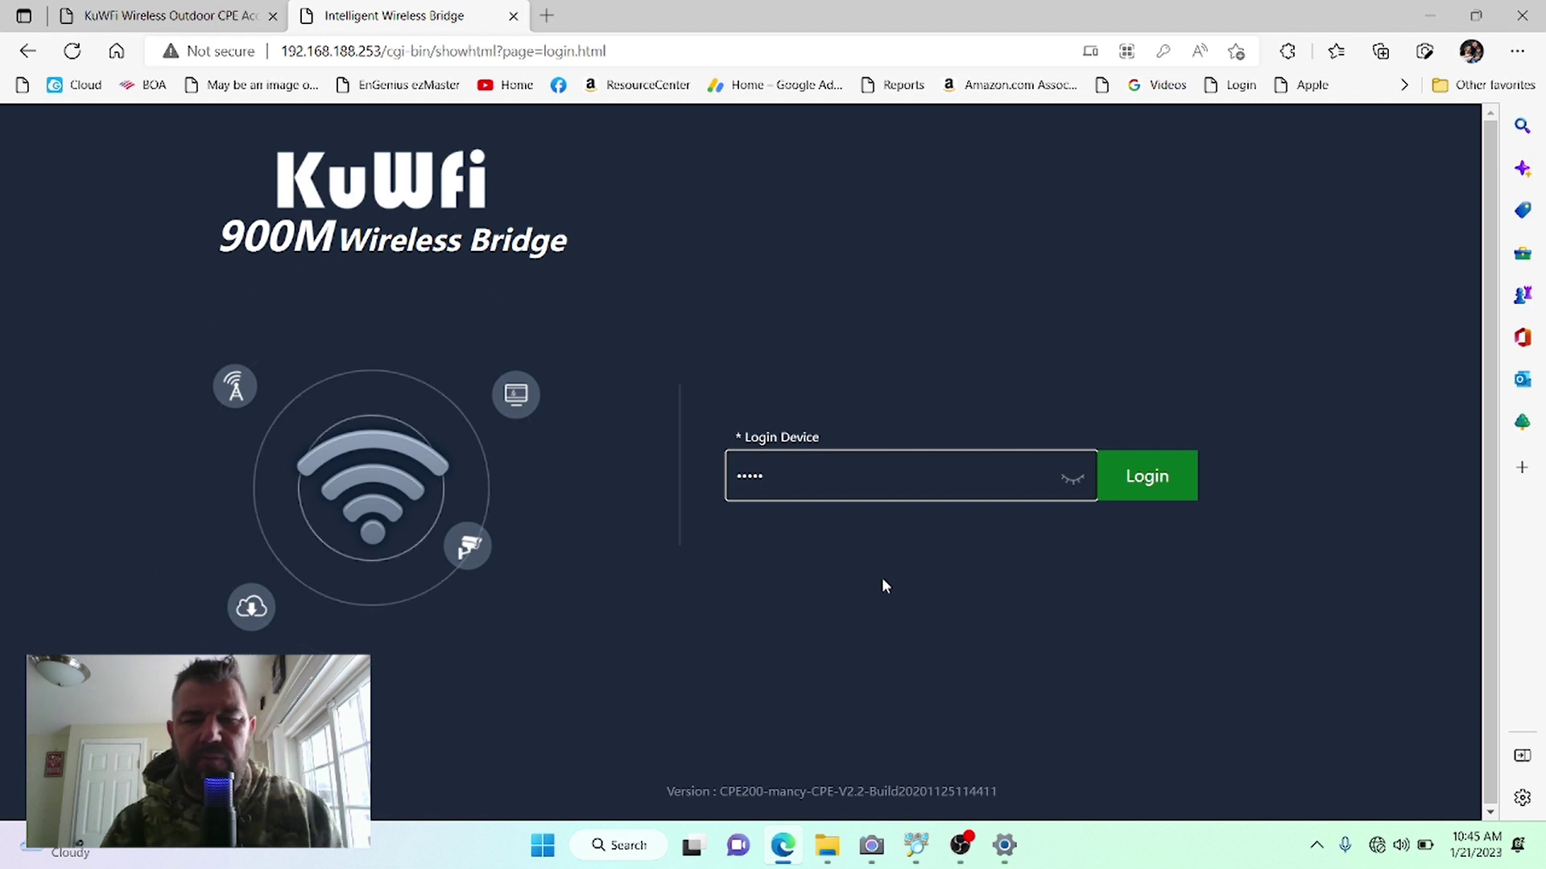
Enter the device password, reveal it, and attempt login; the login is rejected
click(1065, 481)
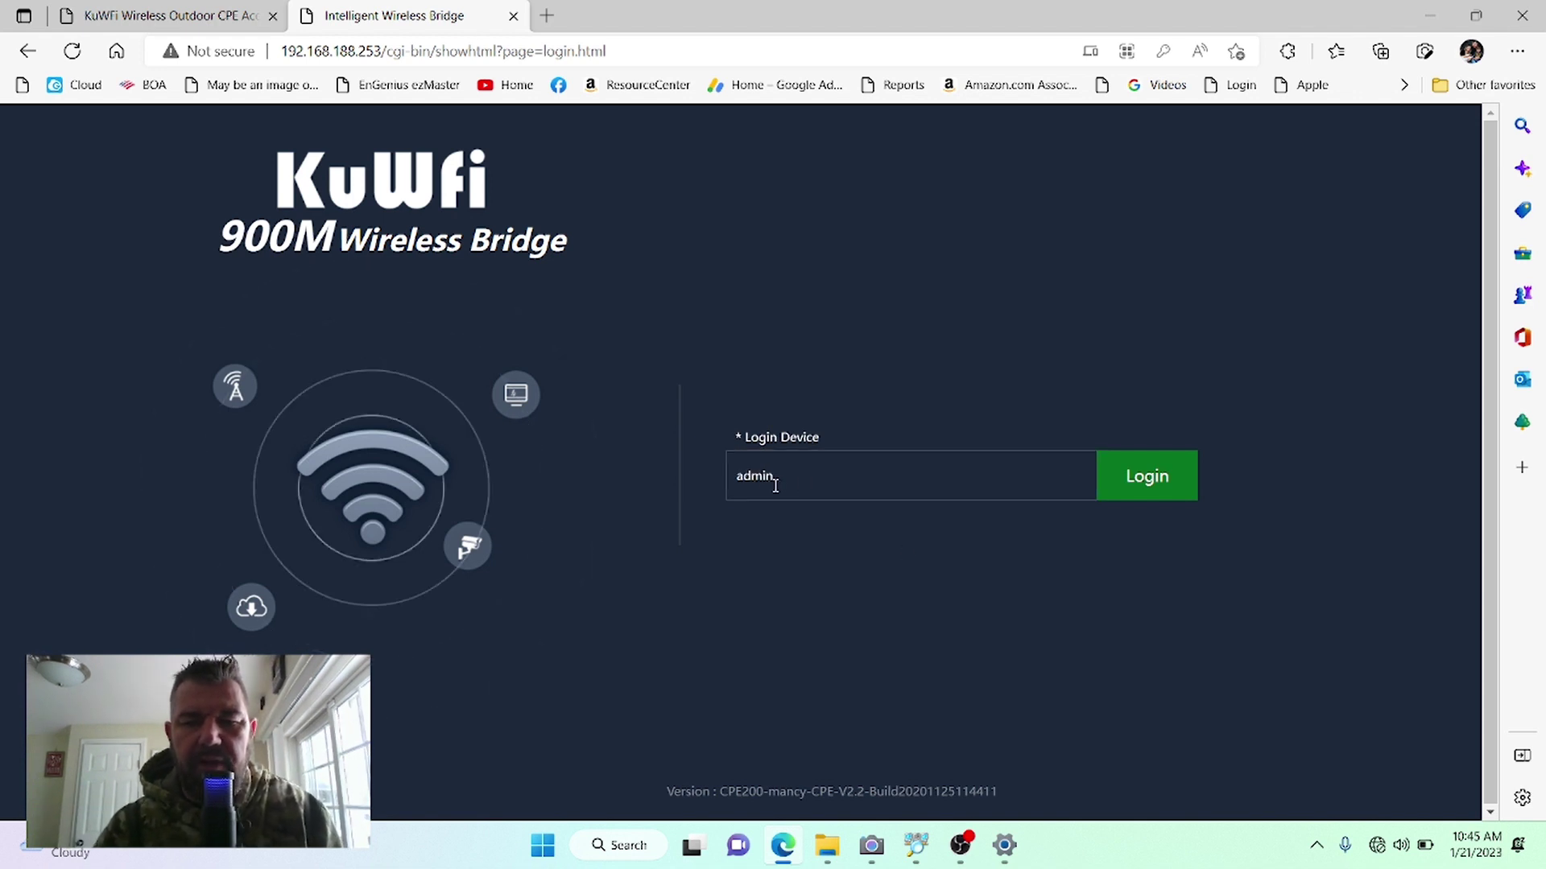
click(1174, 475)
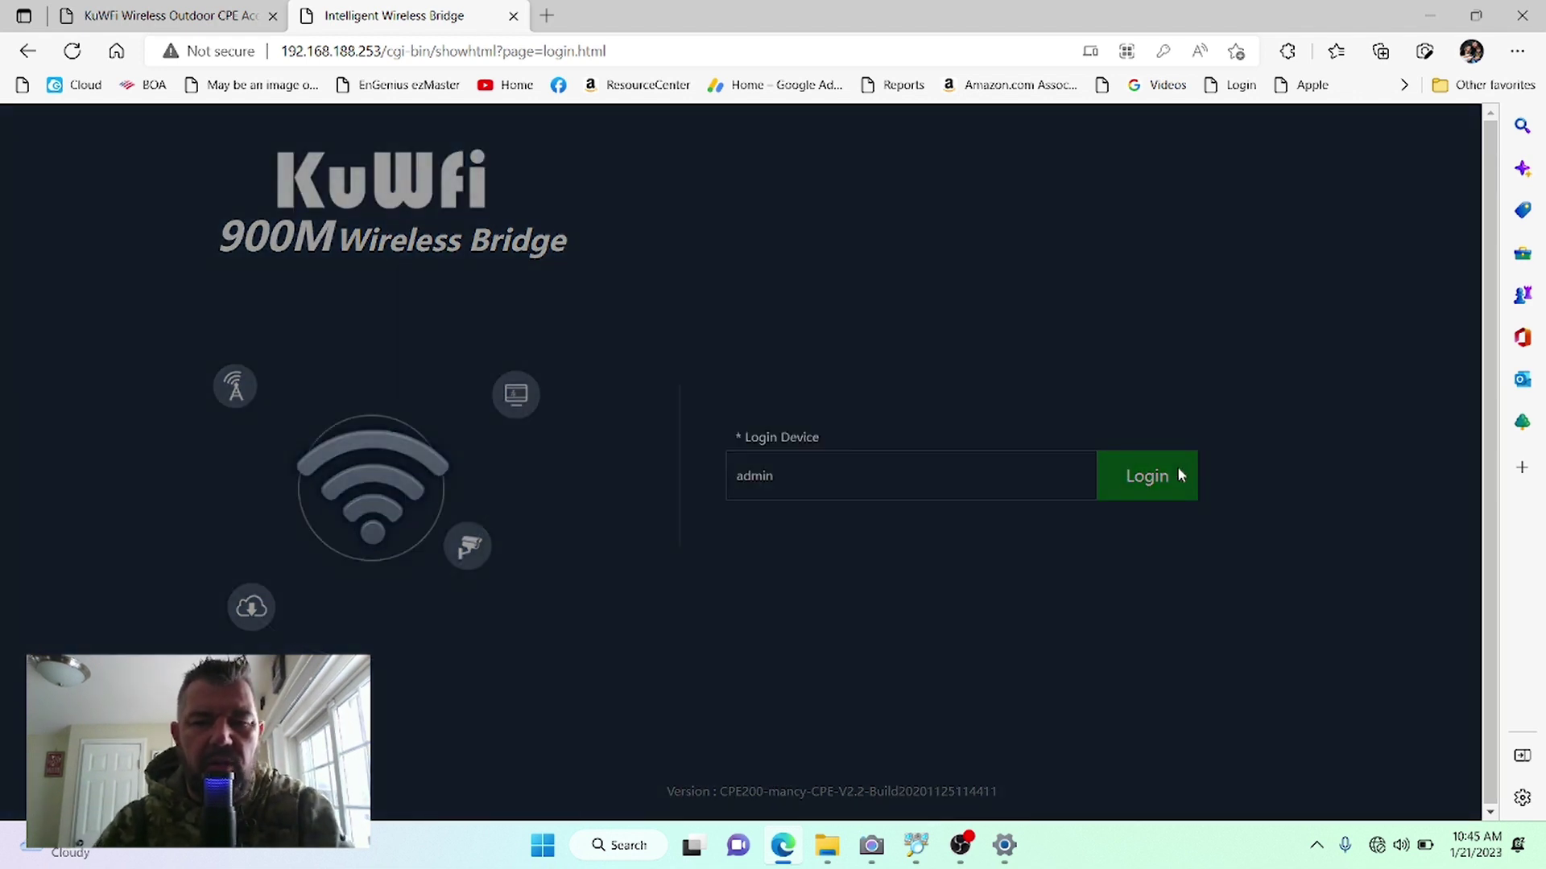
click(824, 486)
double_click(823, 485)
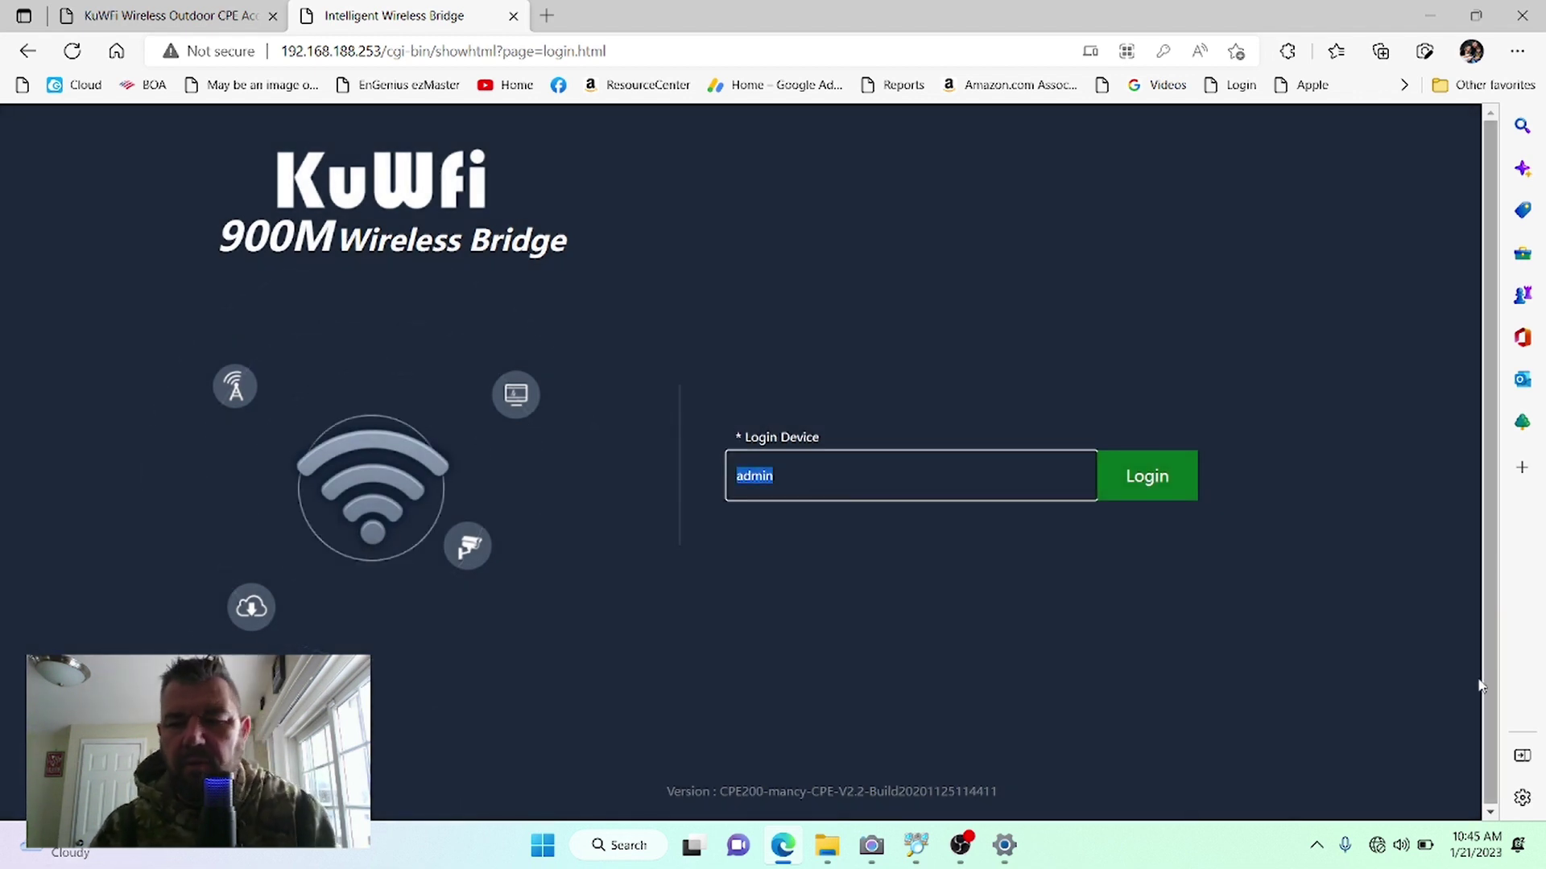
click(1376, 845)
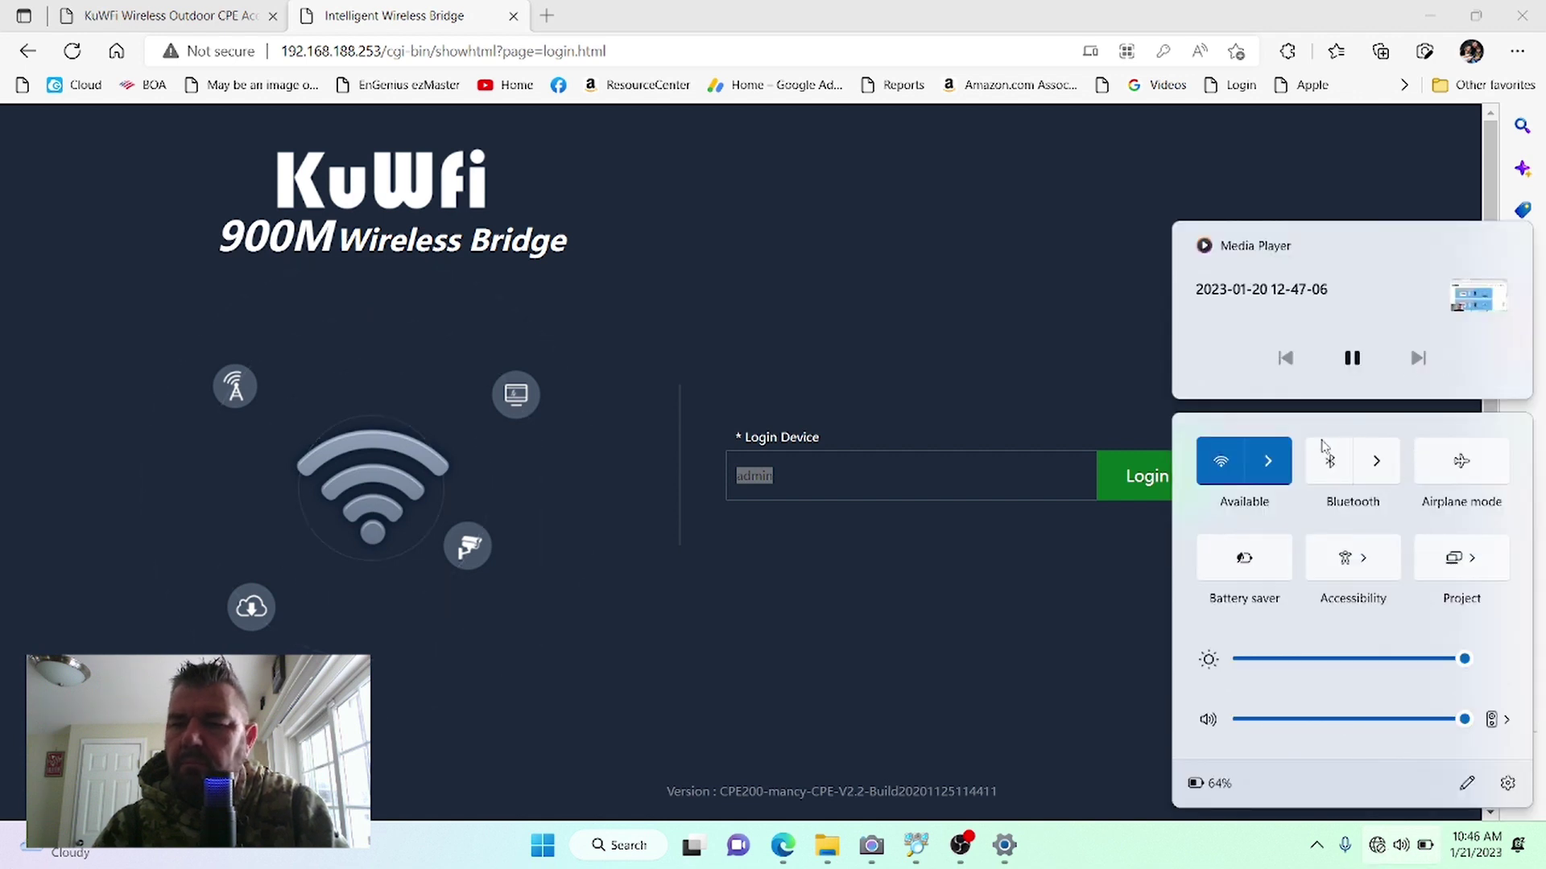
Connect to the Camp Wentworth 5.8 Wi-Fi network, then log in to the bridge again
click(1268, 460)
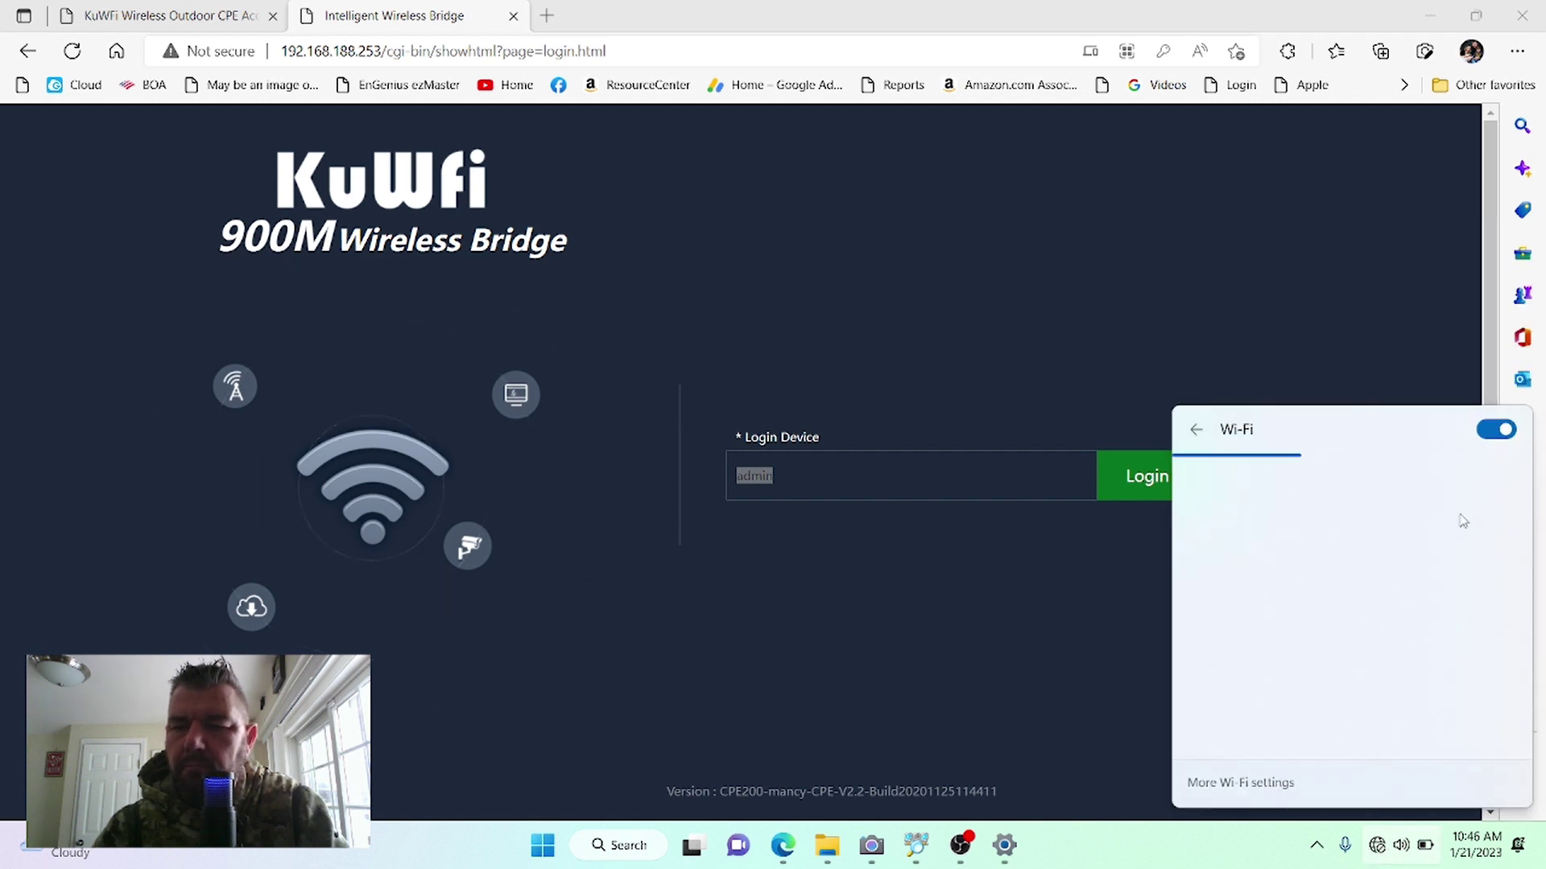
click(1461, 492)
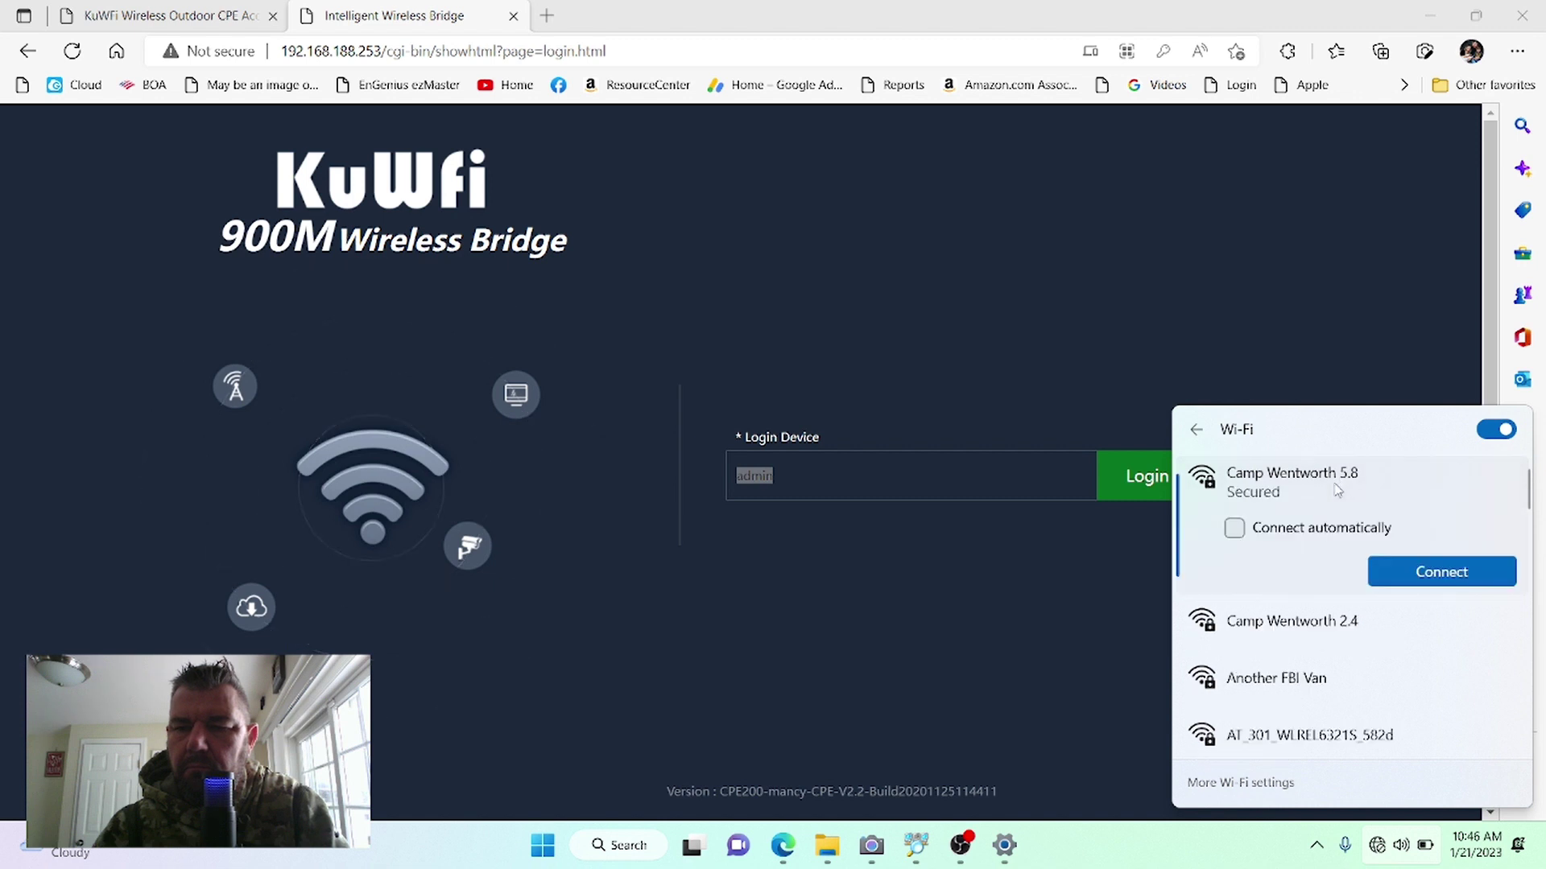
click(1461, 570)
click(1263, 298)
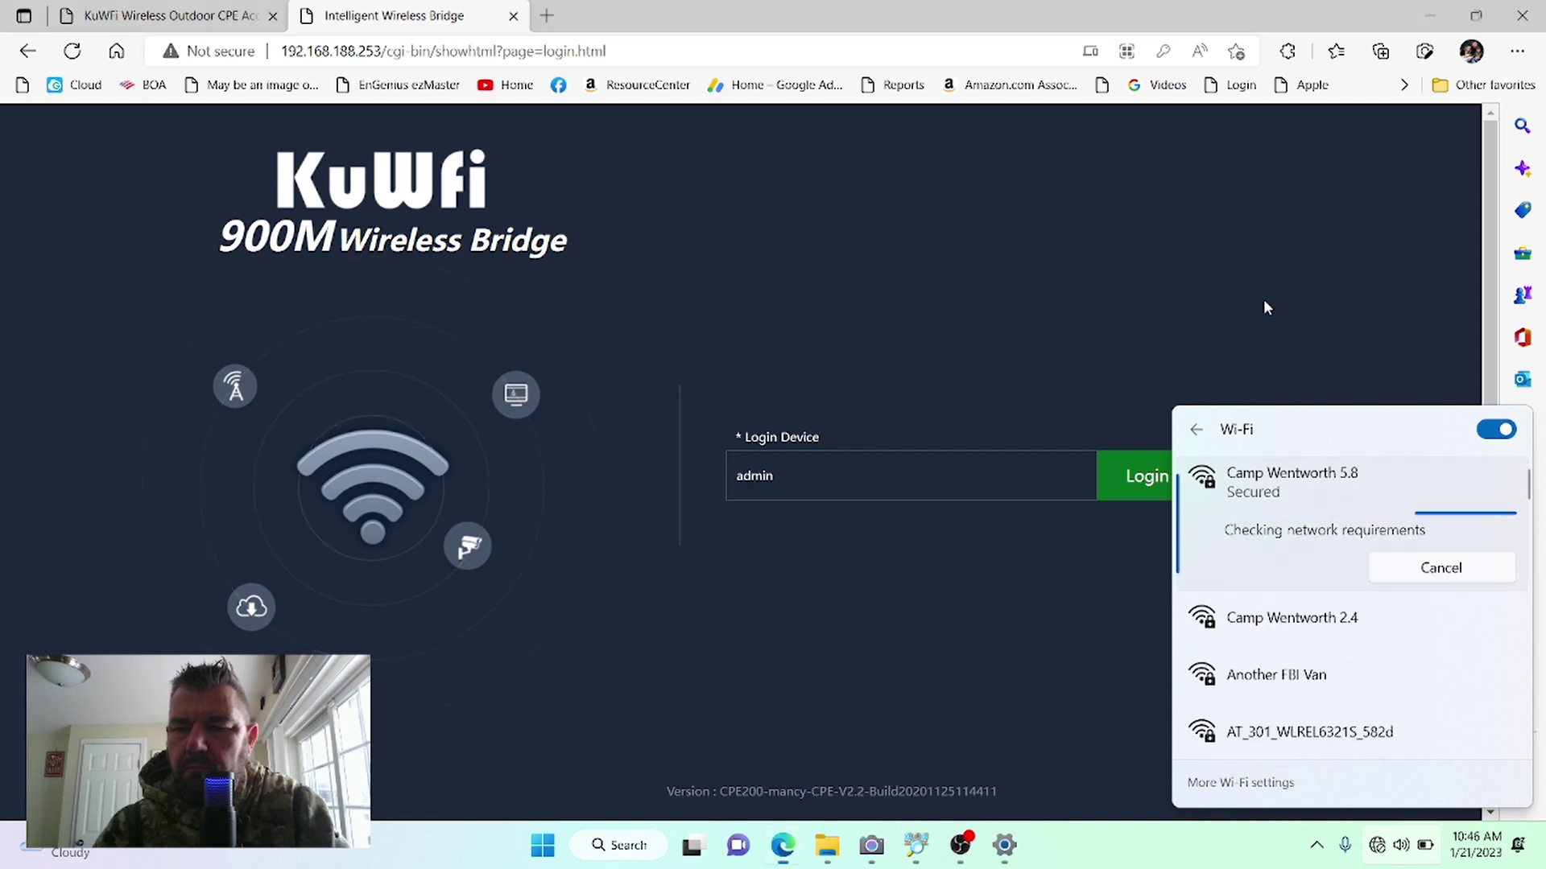
click(862, 474)
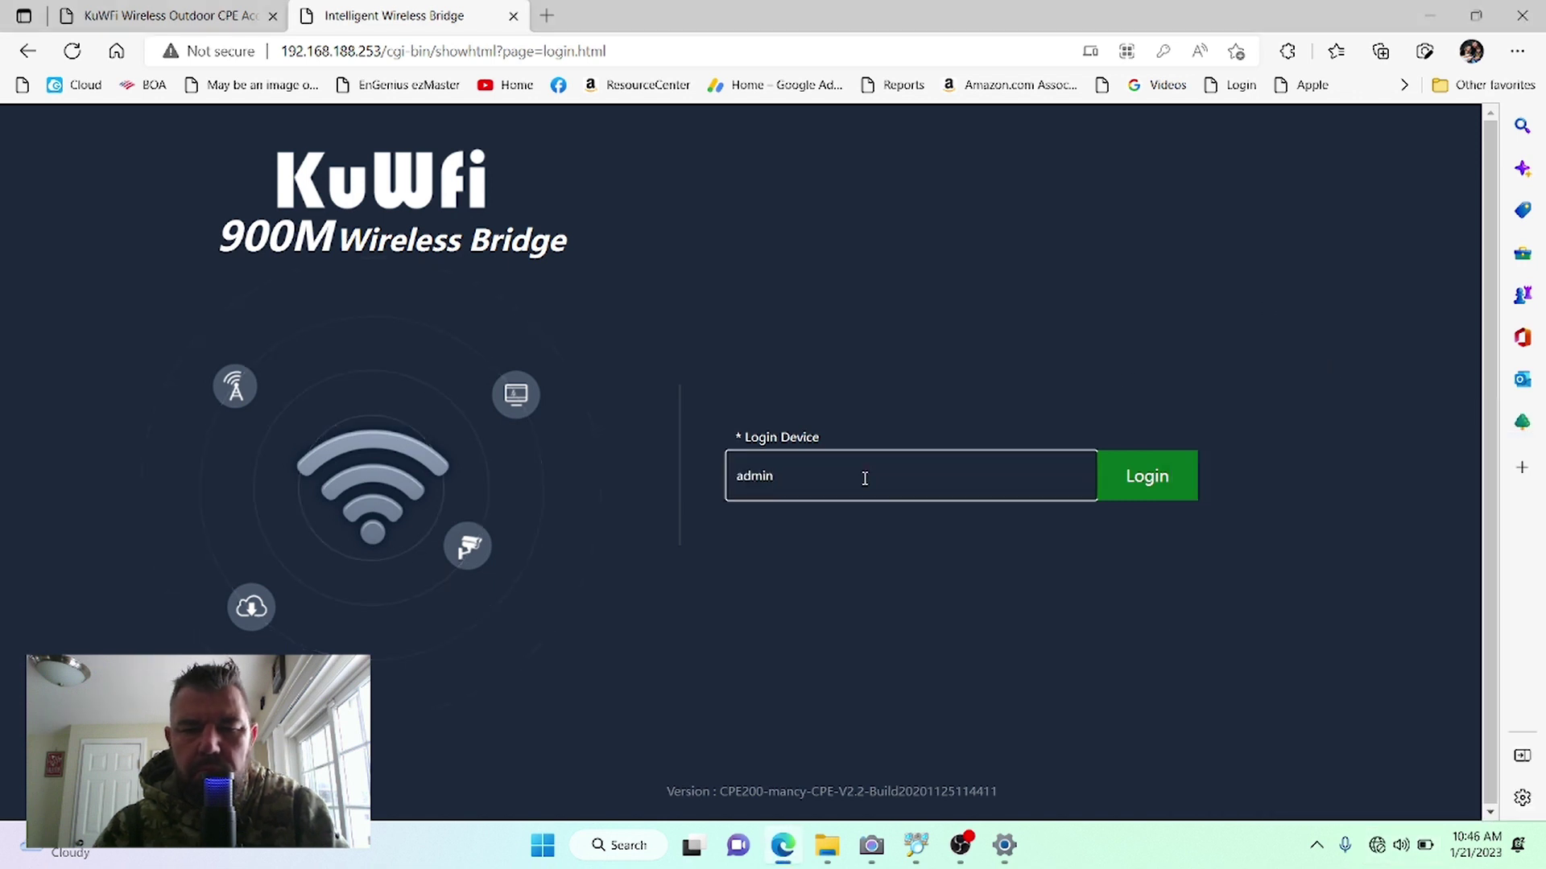
click(1149, 493)
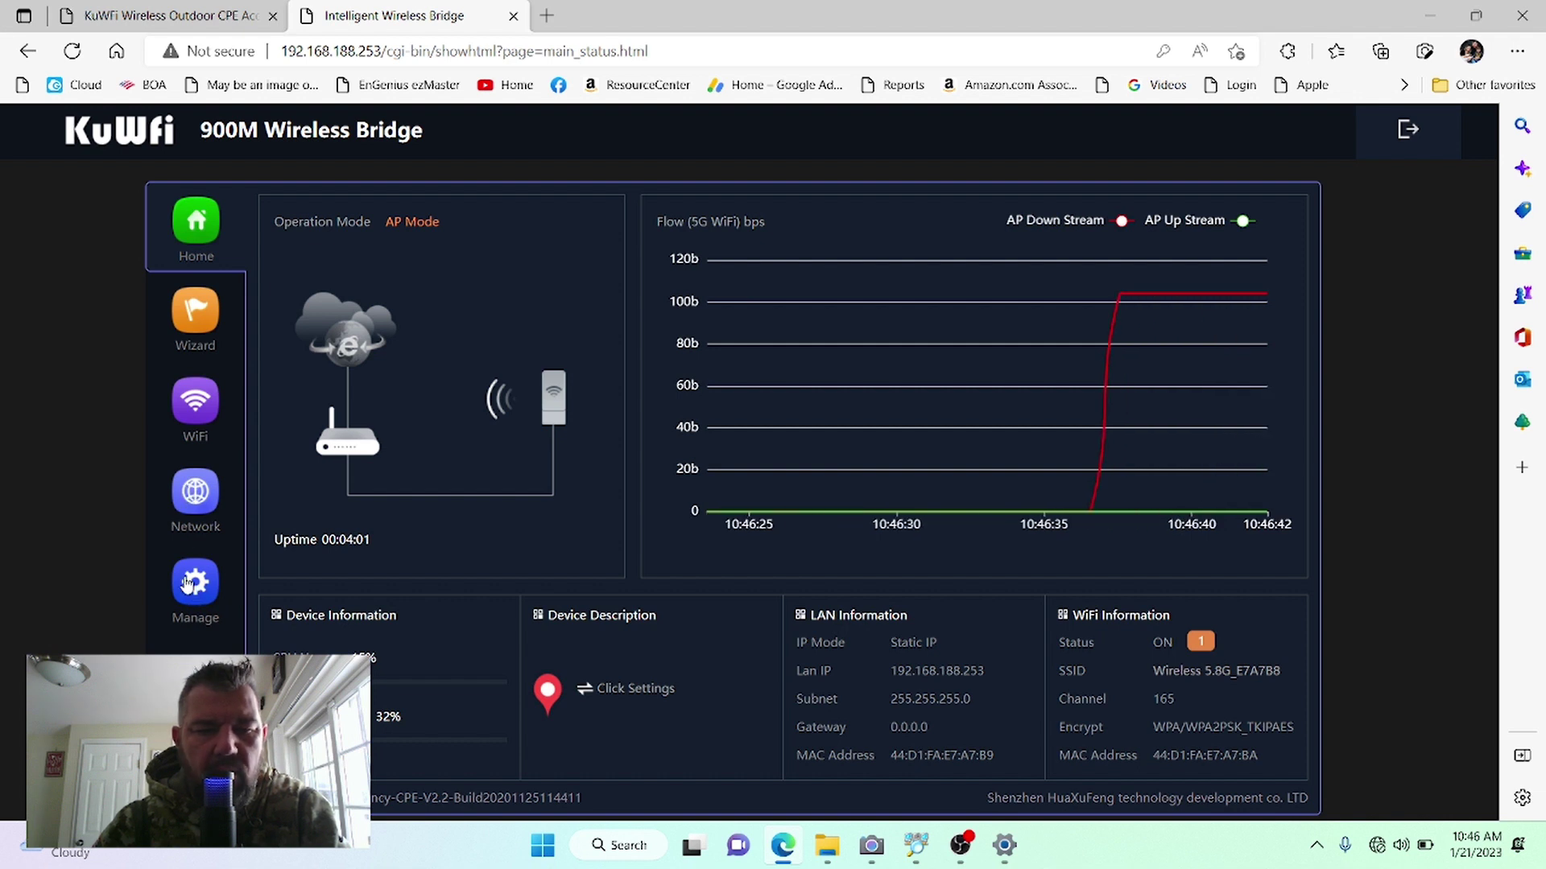
Open the Manage configuration page and start a factory-defaults reset
click(197, 590)
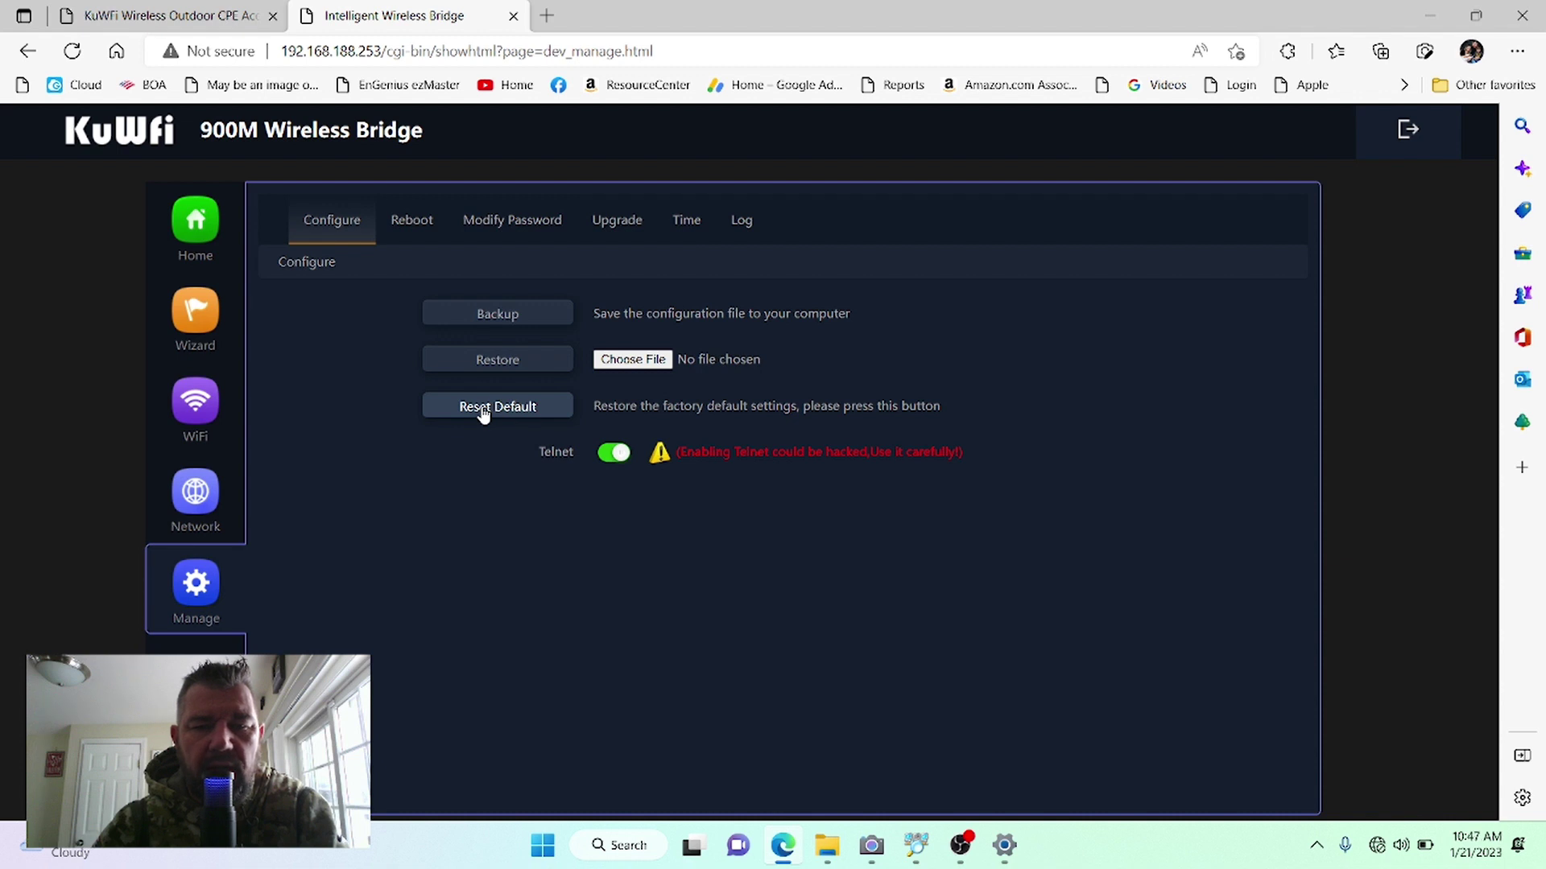
click(482, 407)
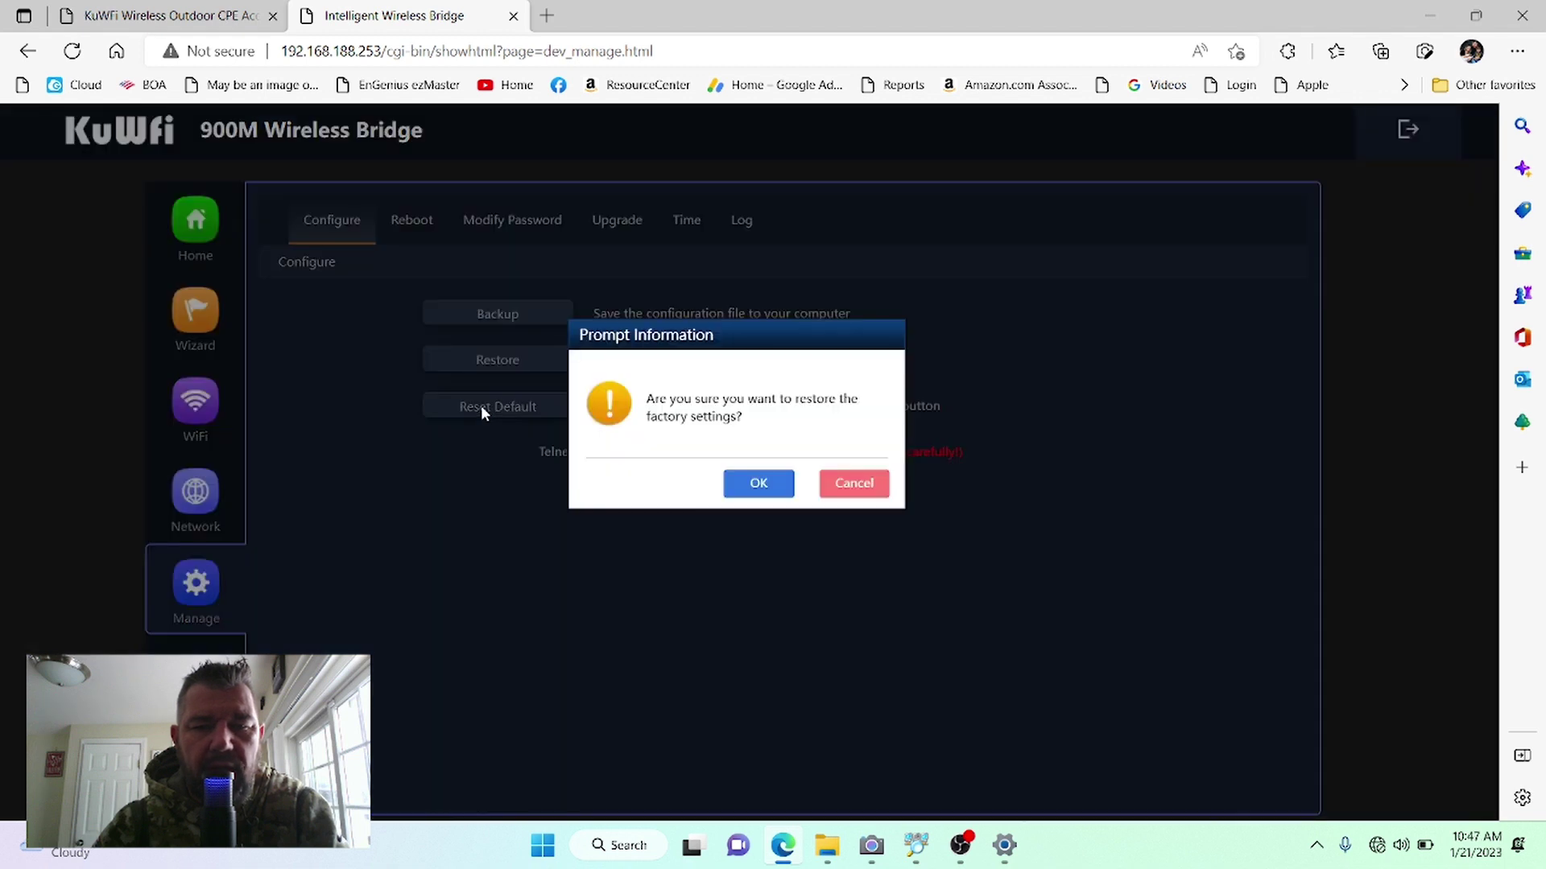
Confirm the factory reset so the bridge reboots to its login page at 192.168.188.100
click(758, 483)
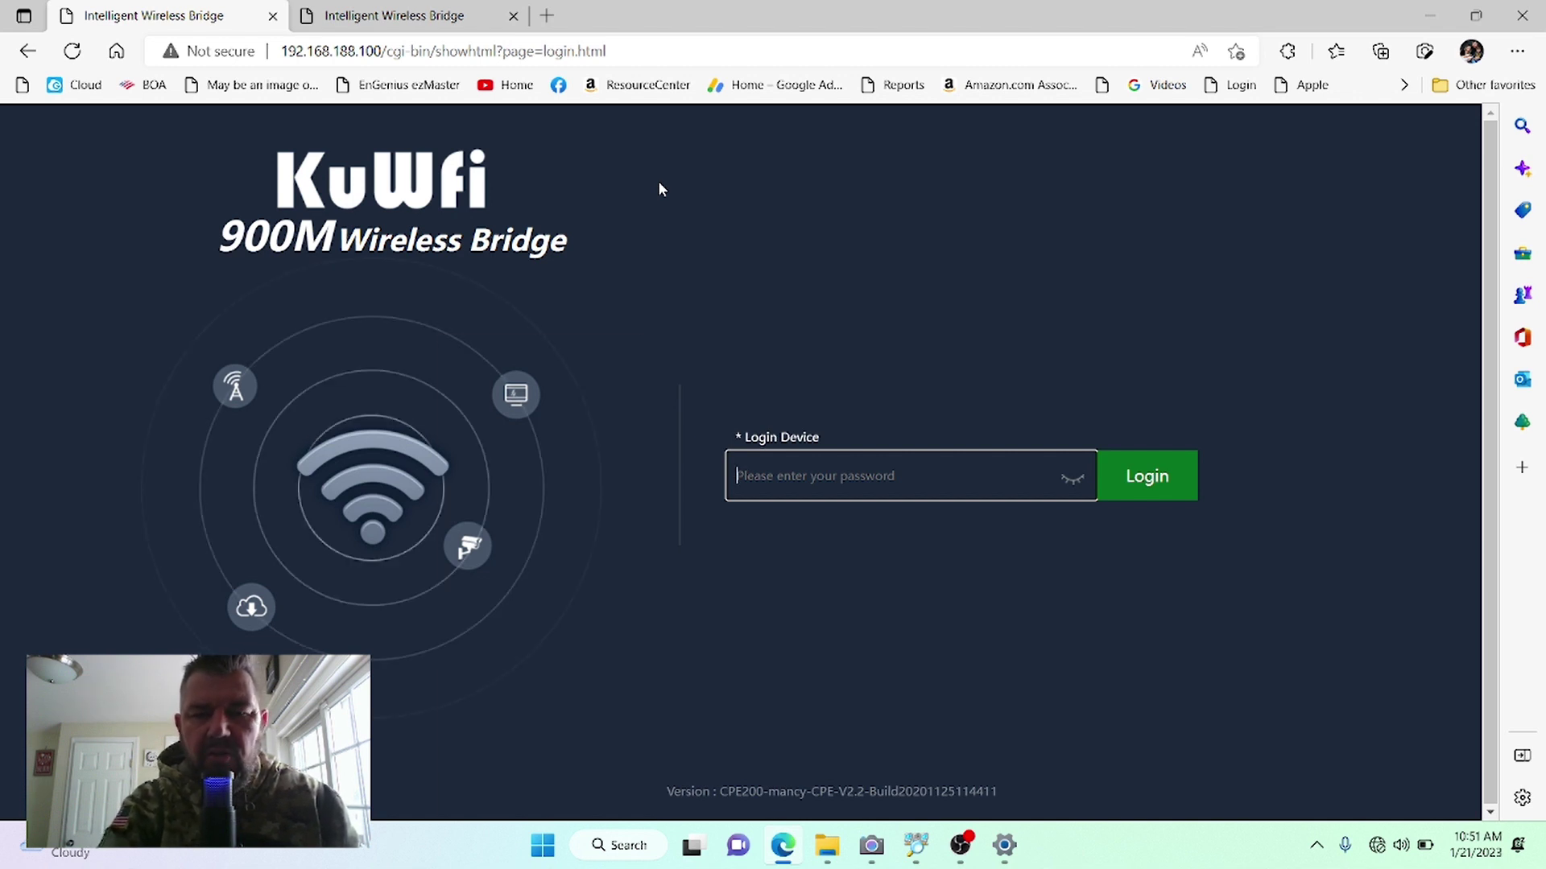
Open Windows Network & internet settings from the Win+X menu
key(super+x)
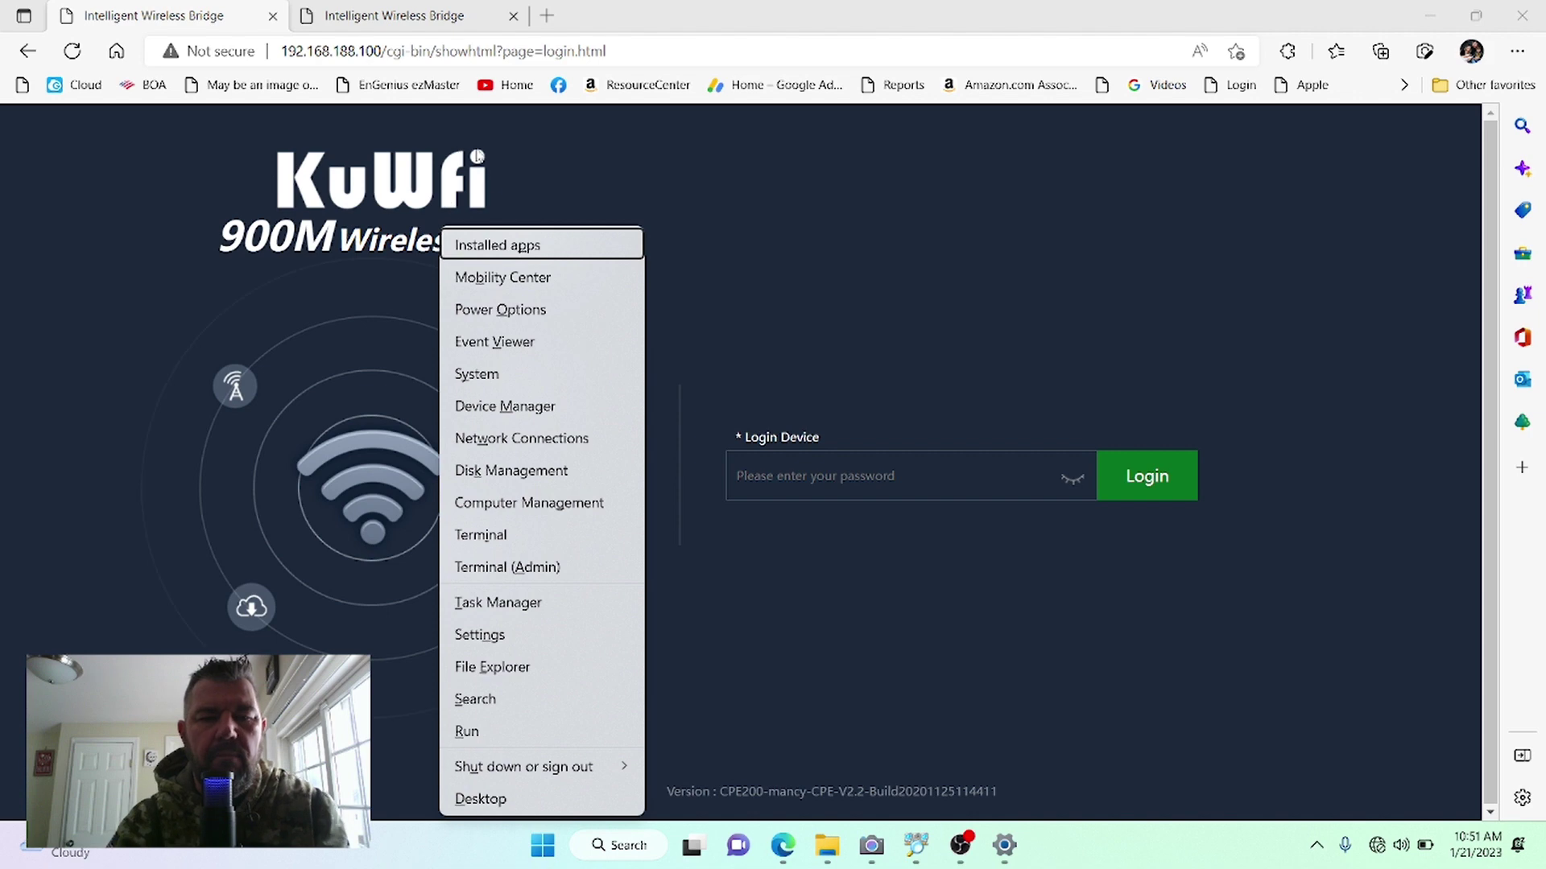
click(529, 438)
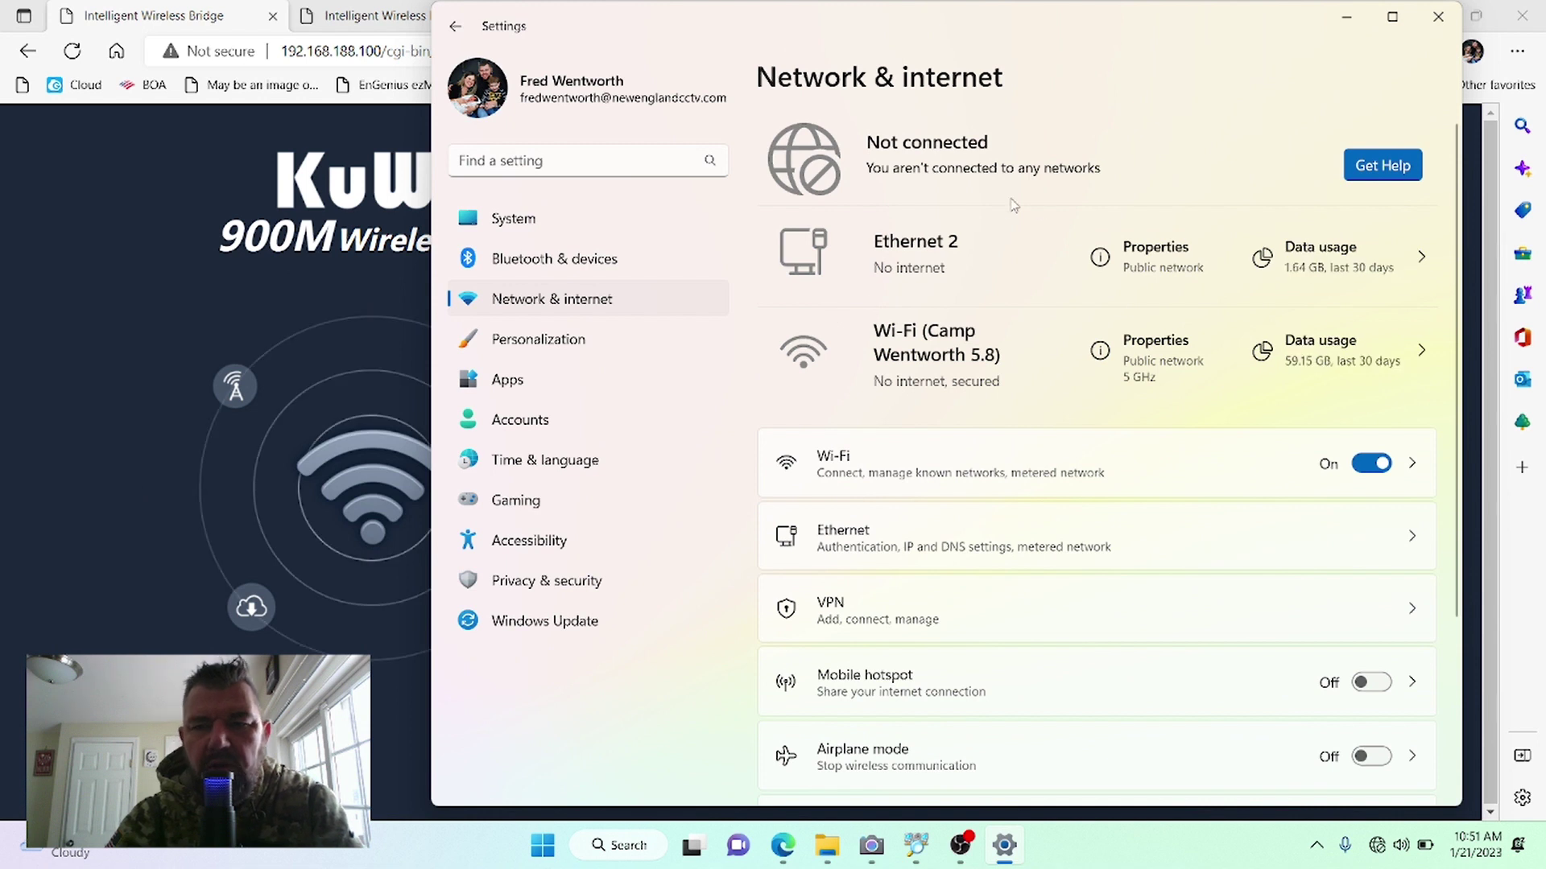
Open the Ethernet details showing manual IPv4 192.168.188.5 with mask 255.255.255.0
scroll(939, 412, down, 2)
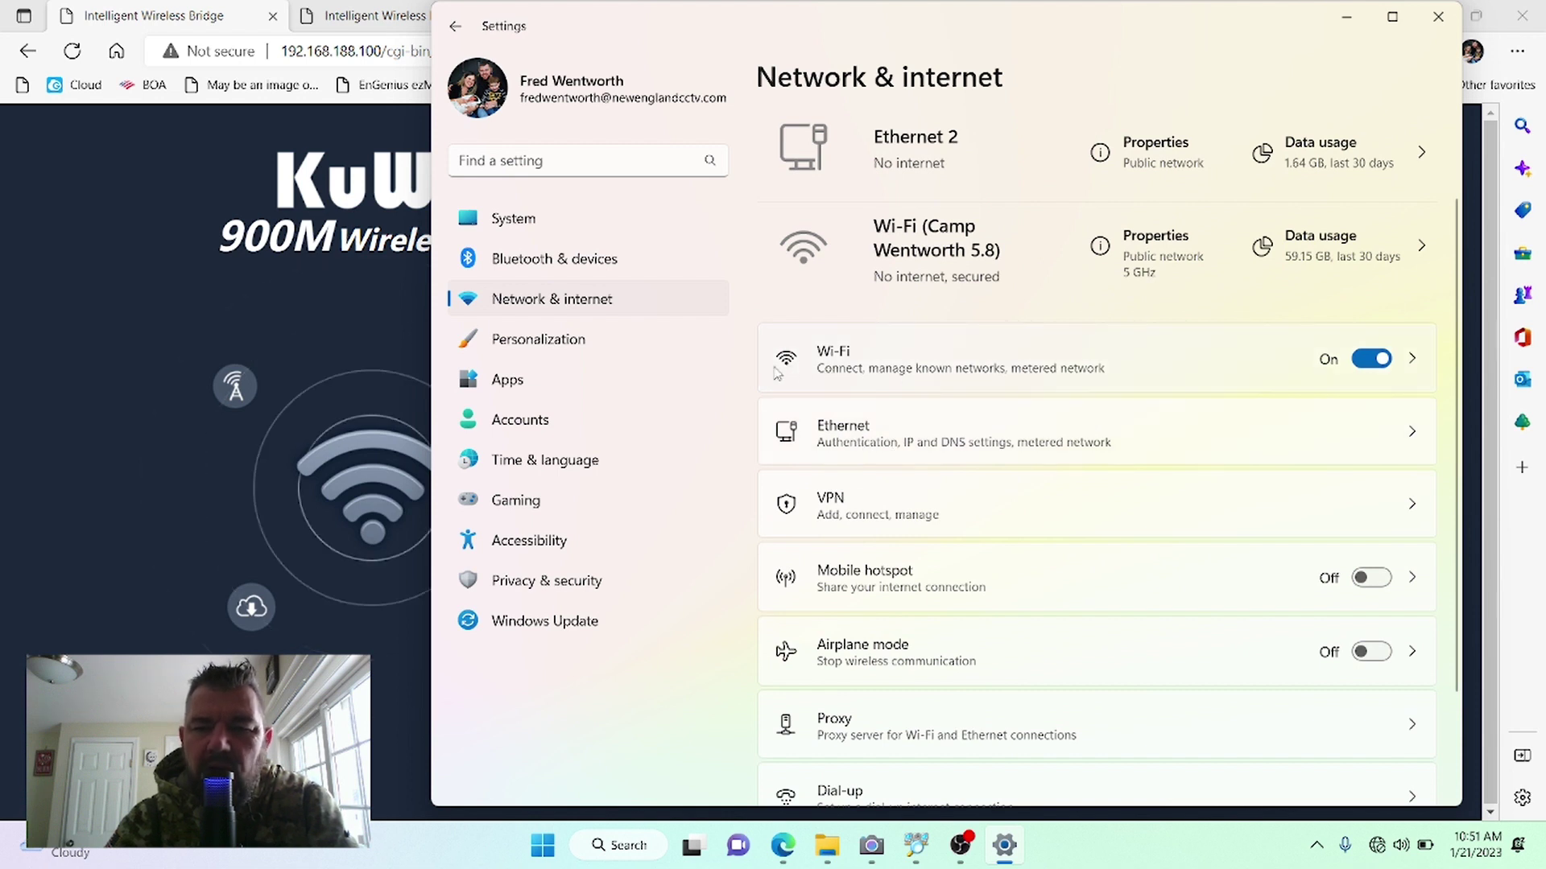
click(854, 445)
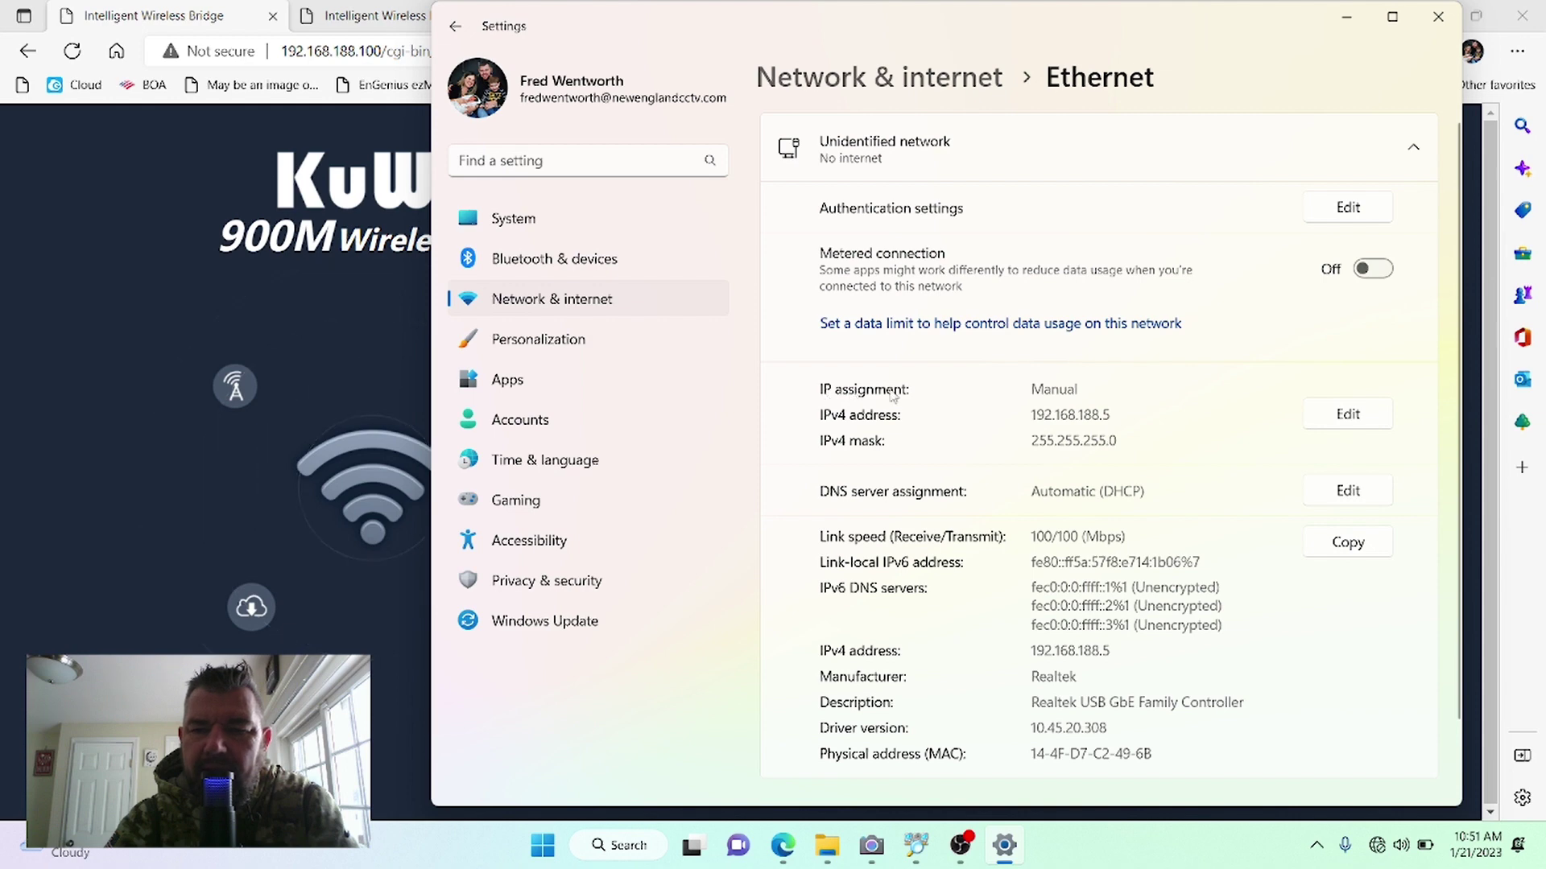
Resave the Ethernet IP assignment as Manual (192.168.188.5, 255.255.255.0) and minimize Settings
click(1364, 416)
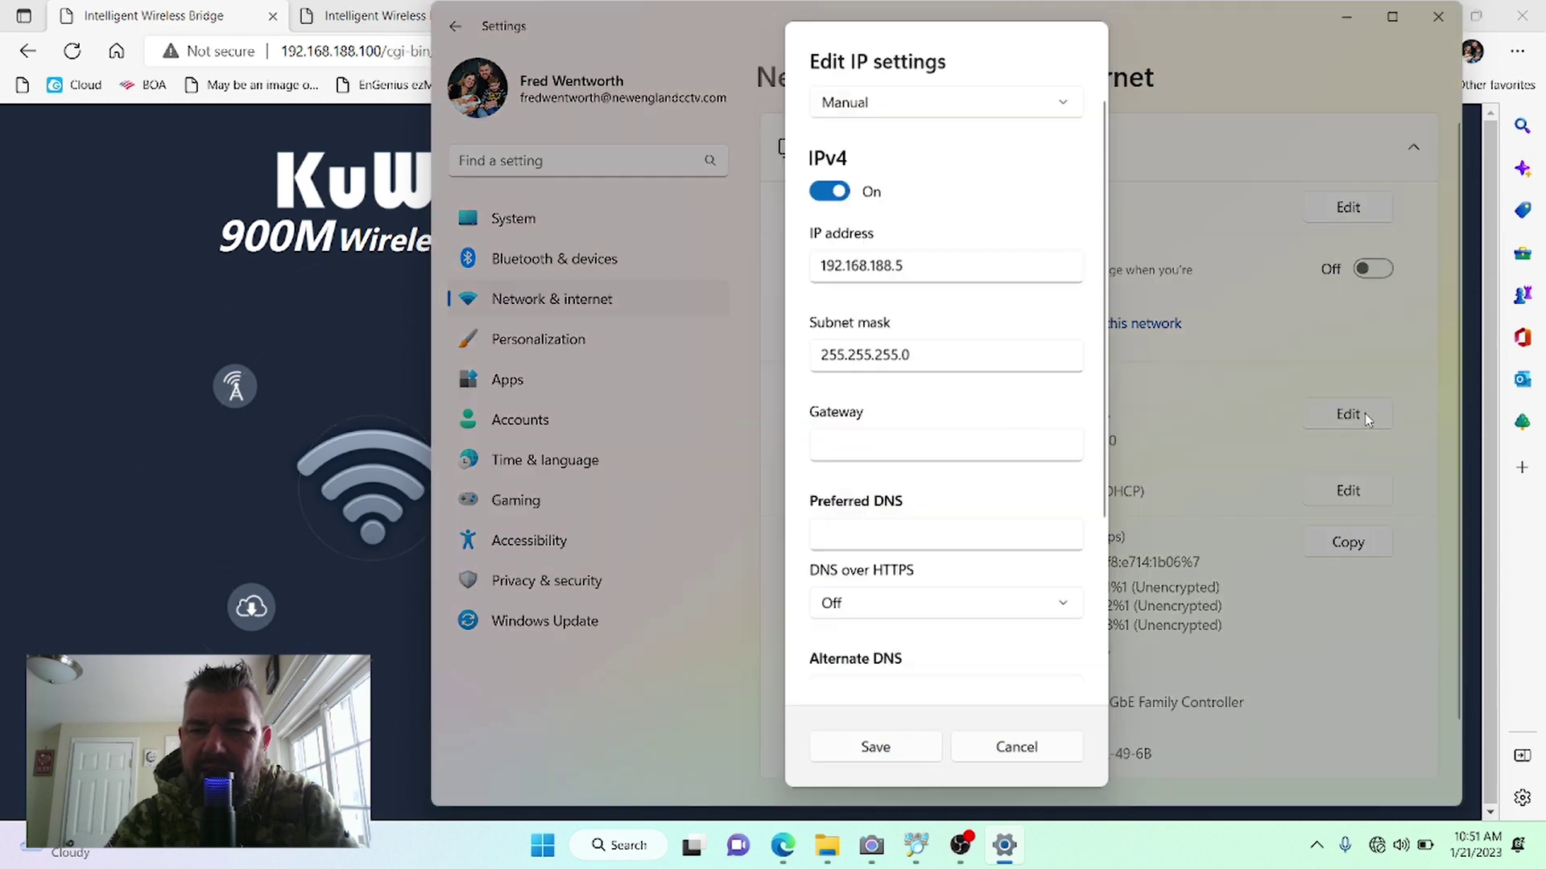
click(1012, 114)
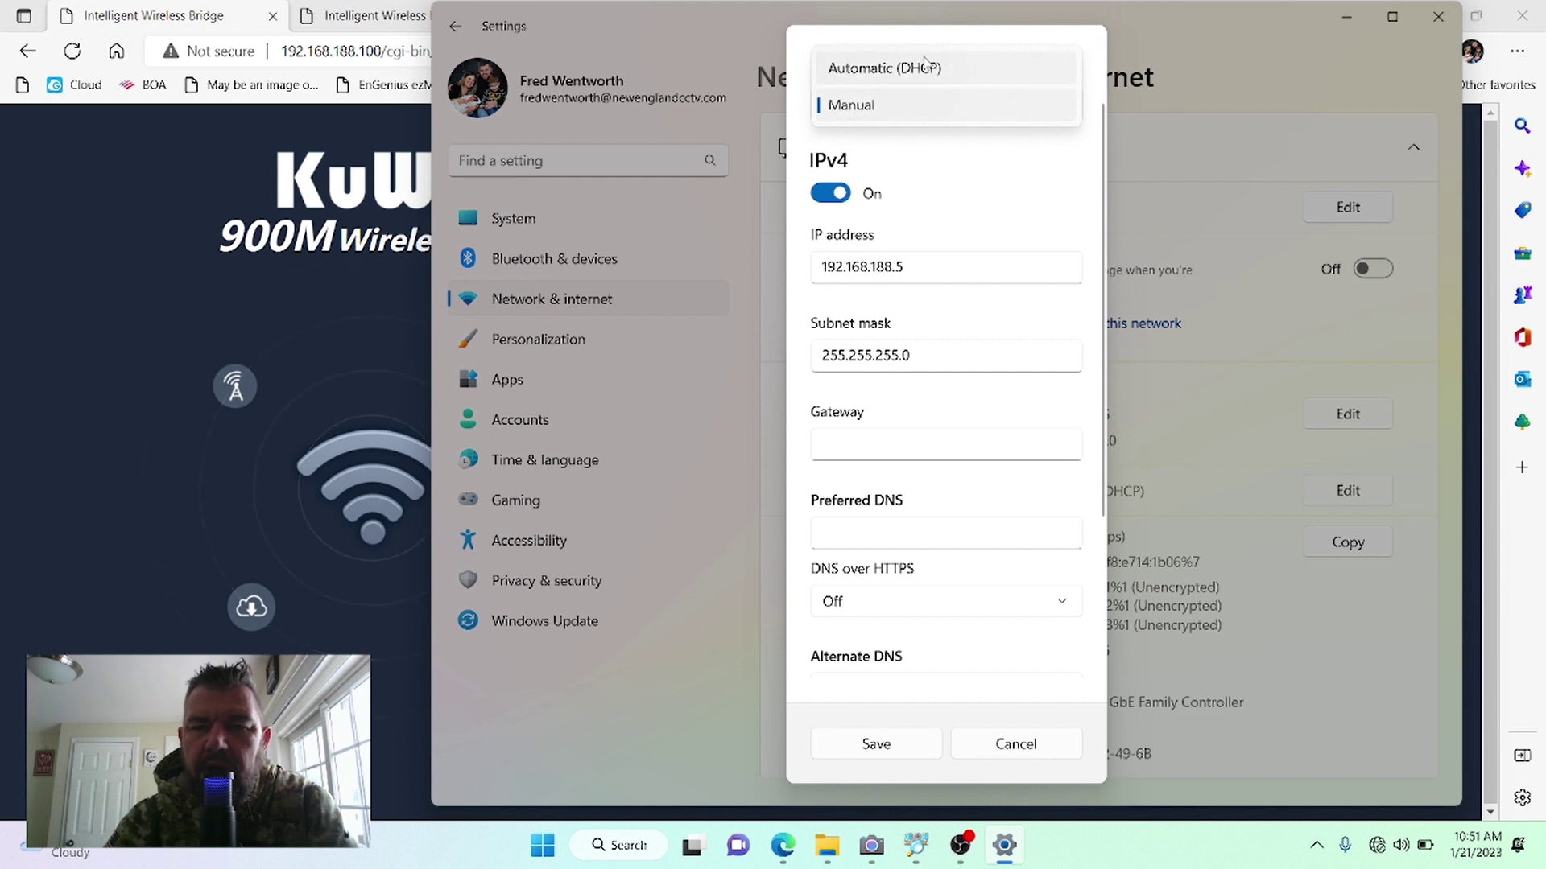
click(900, 110)
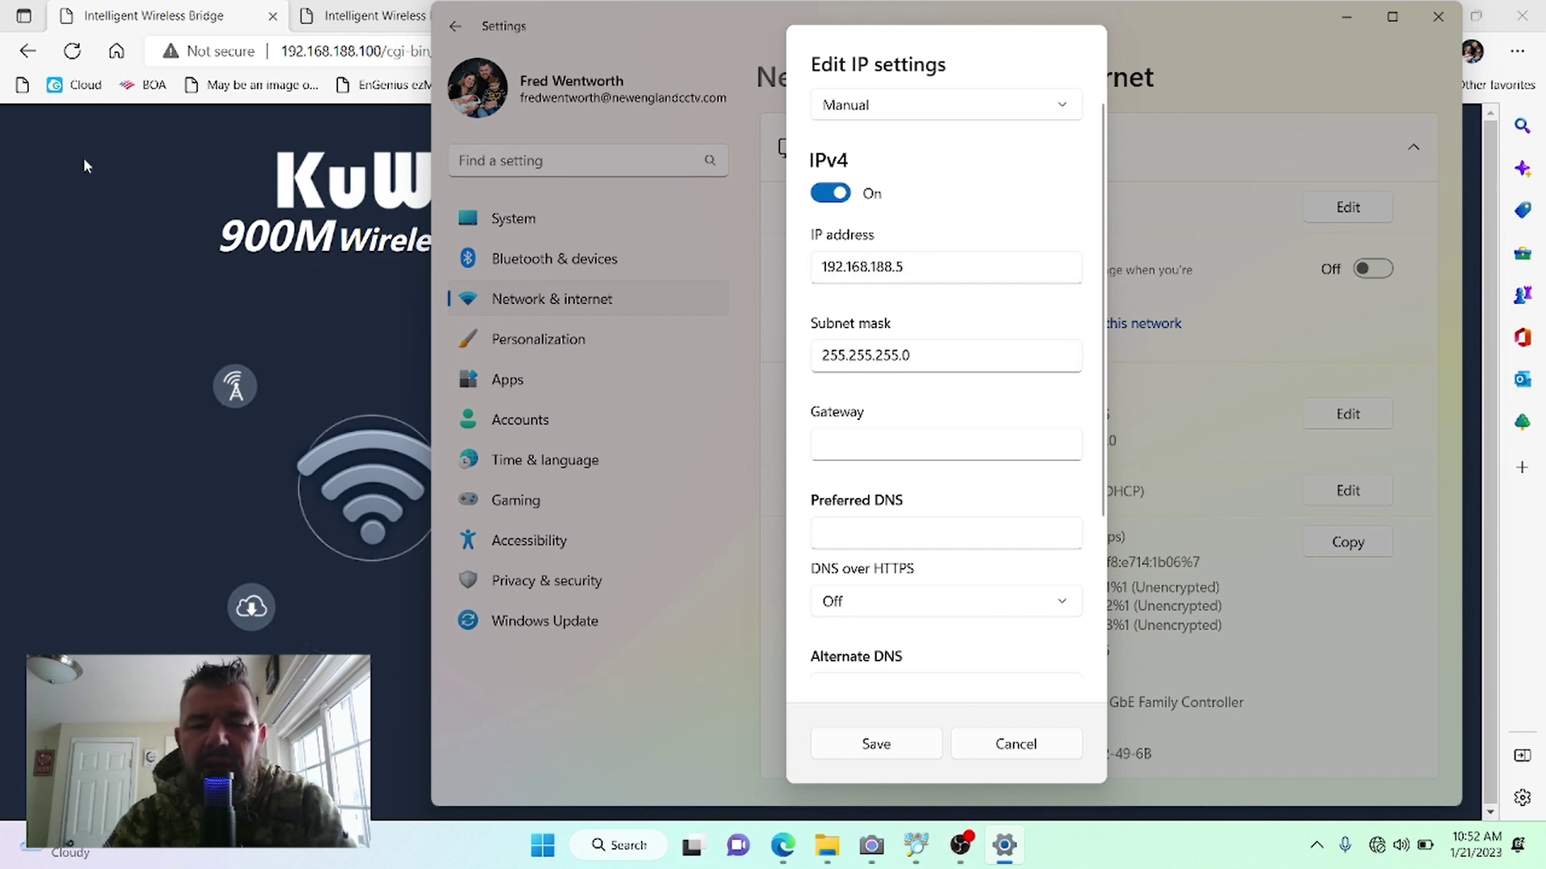
click(877, 752)
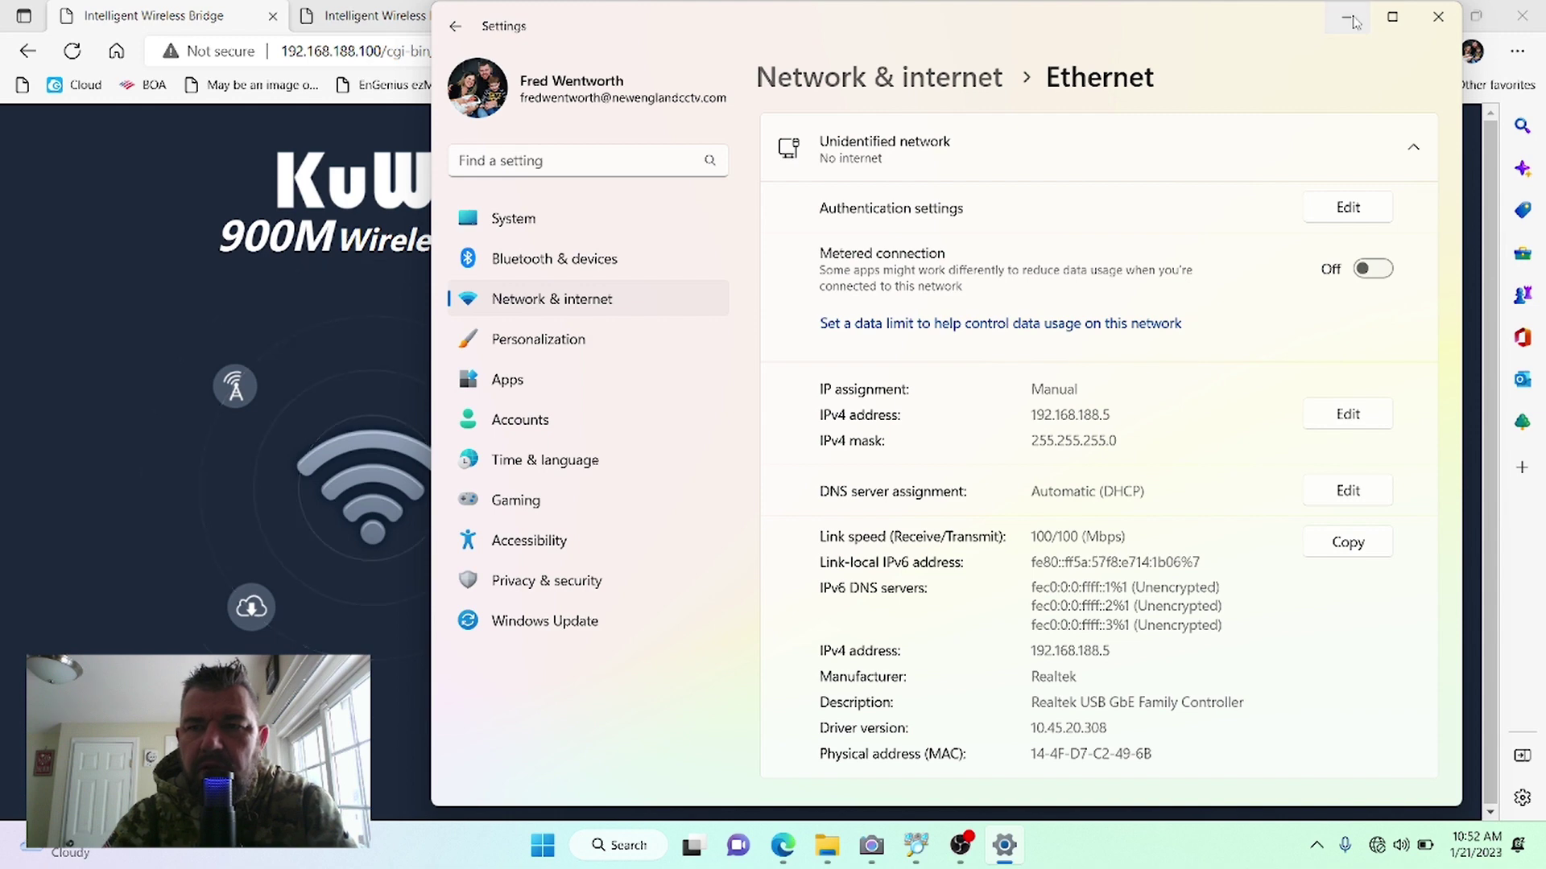
click(1352, 18)
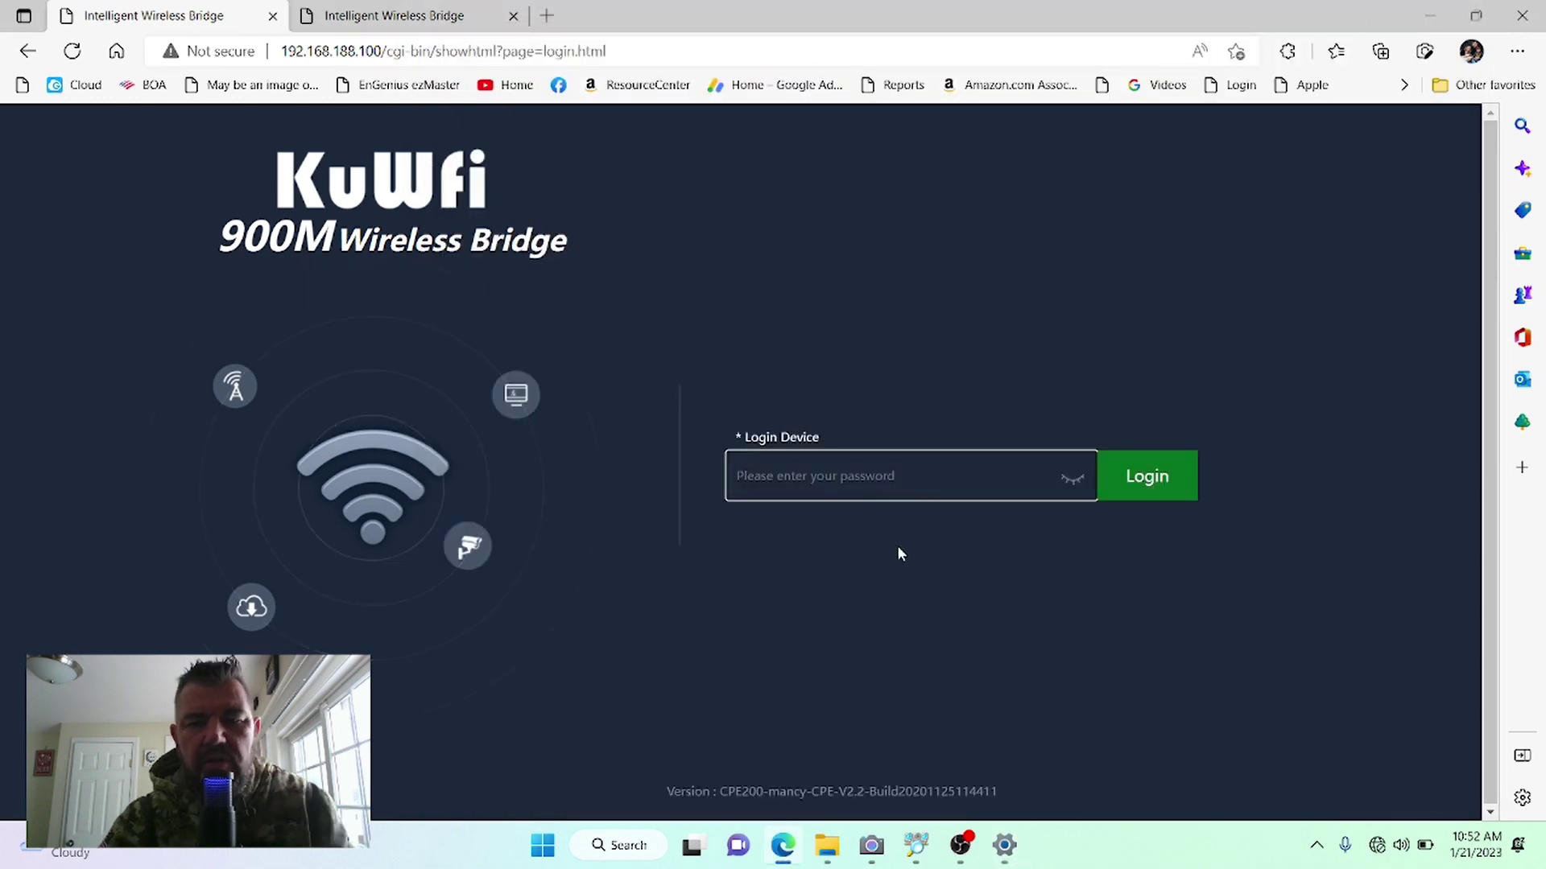
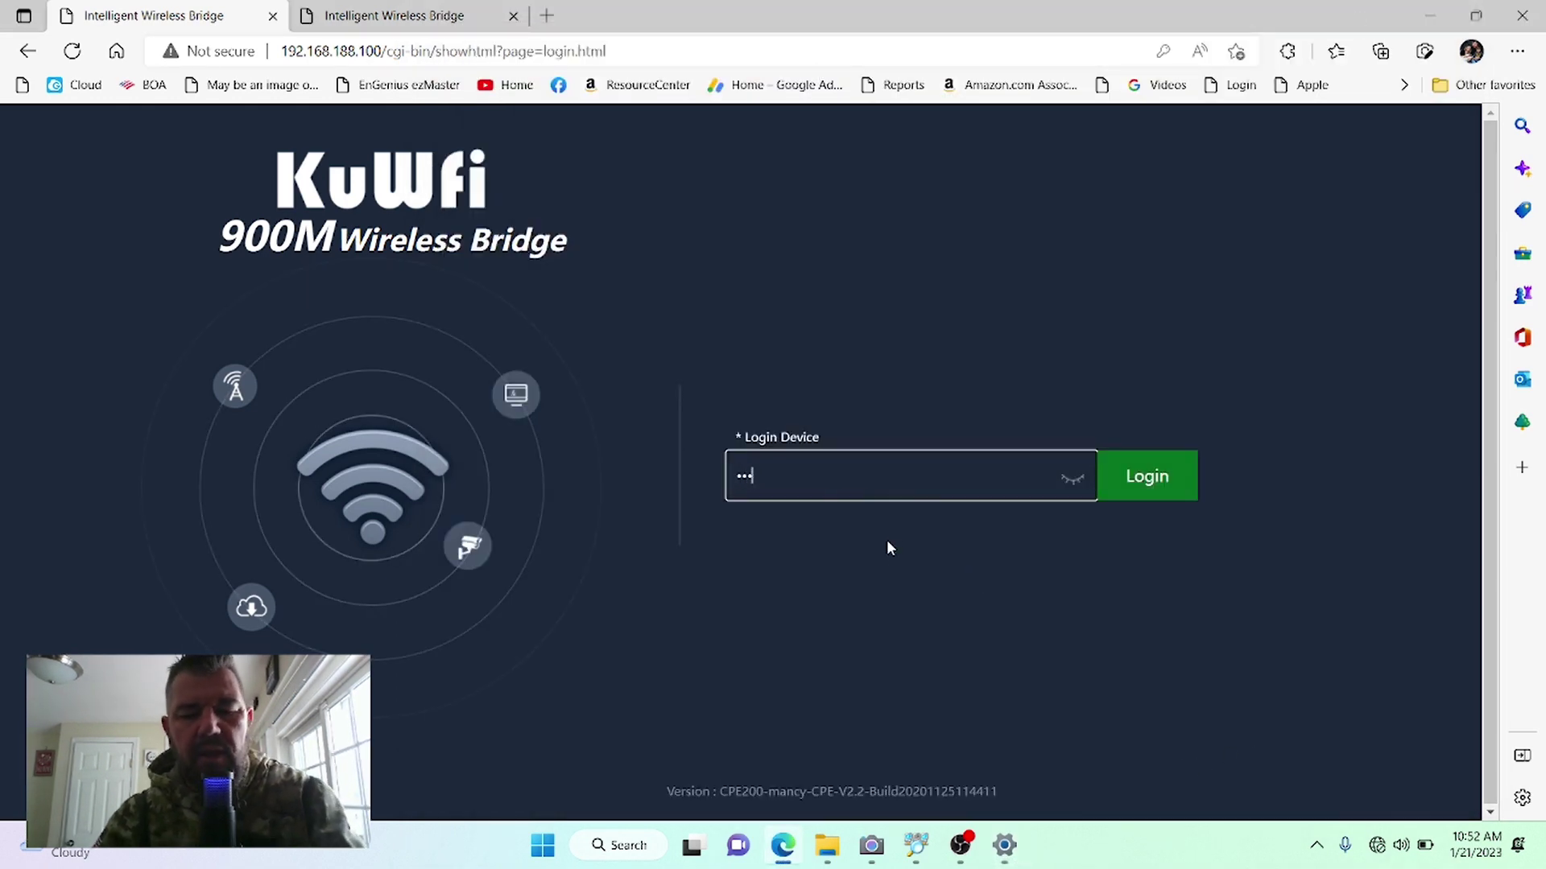
Sign in to the bridge at 192.168.188.100 with the device password
click(1143, 472)
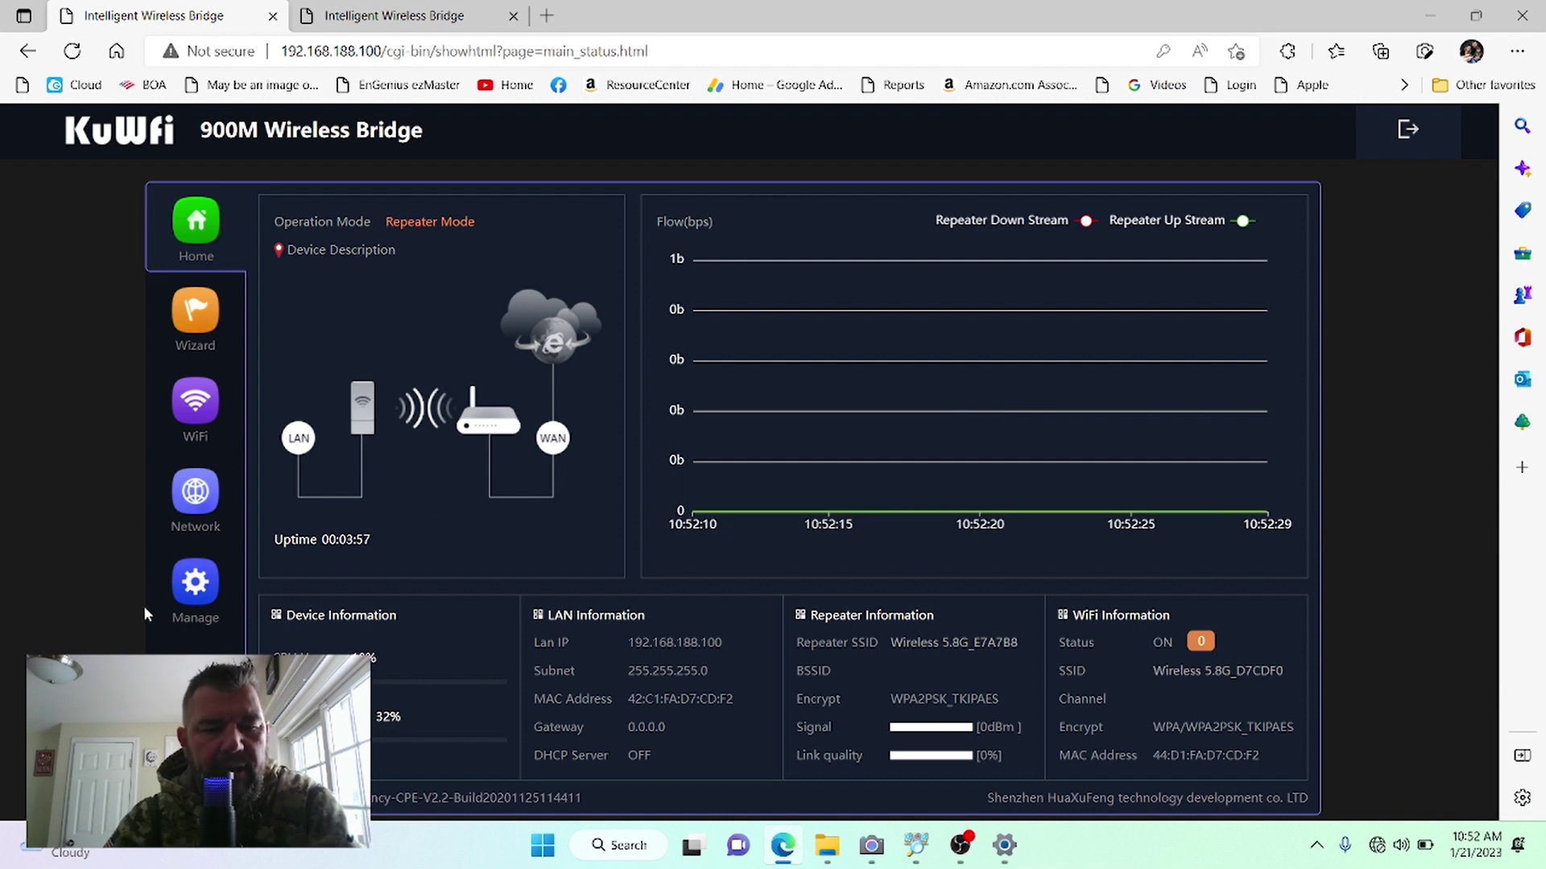
Run Reset Default under Manage > Configure and confirm it, returning the bridge to AP Mode
click(185, 592)
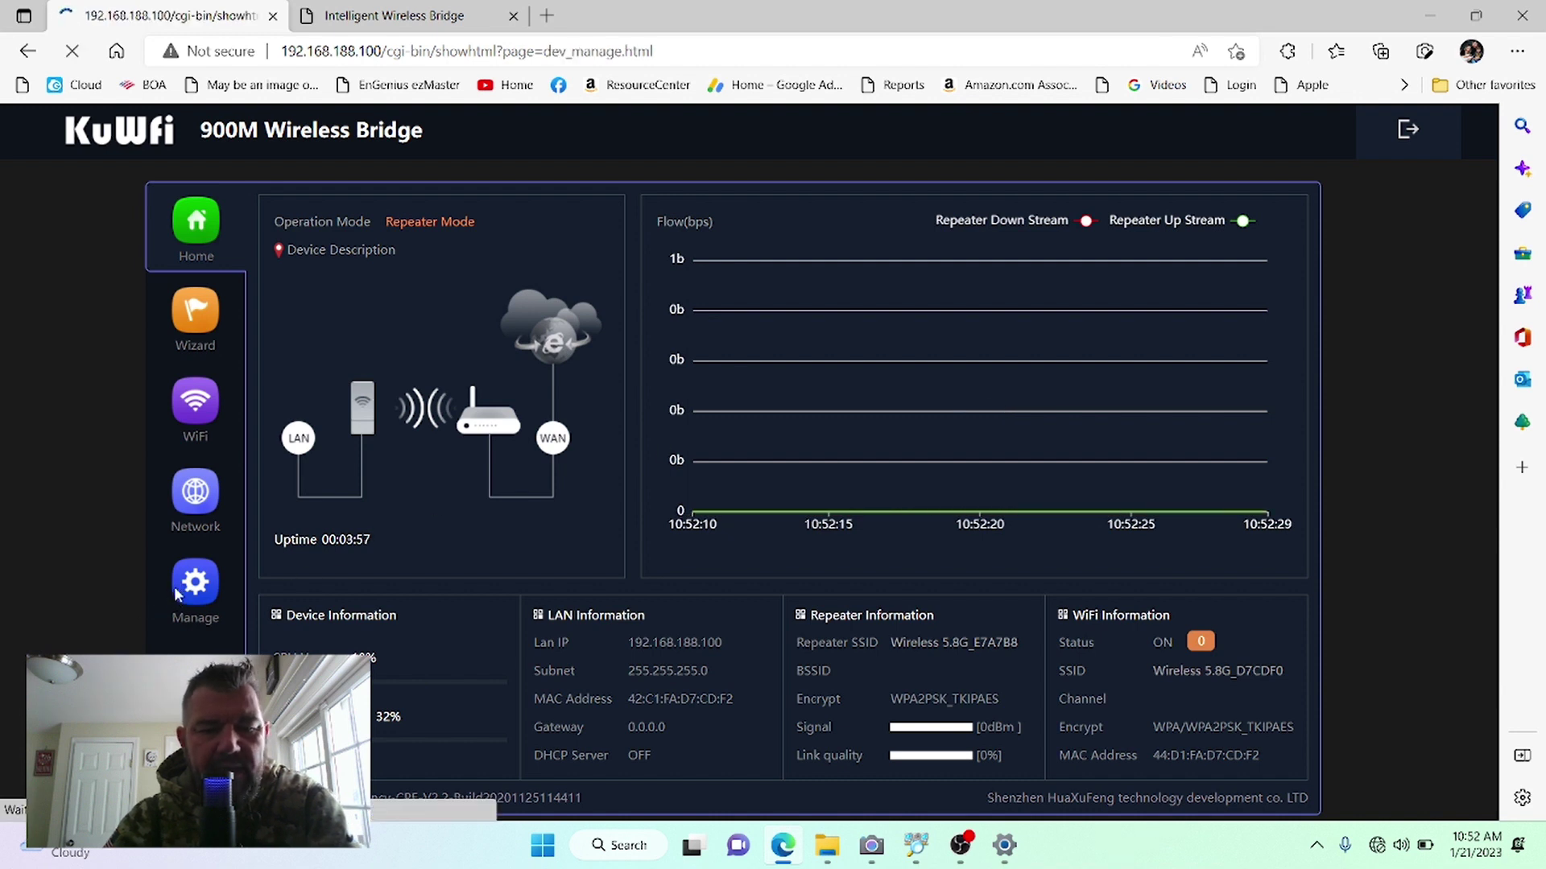
click(518, 406)
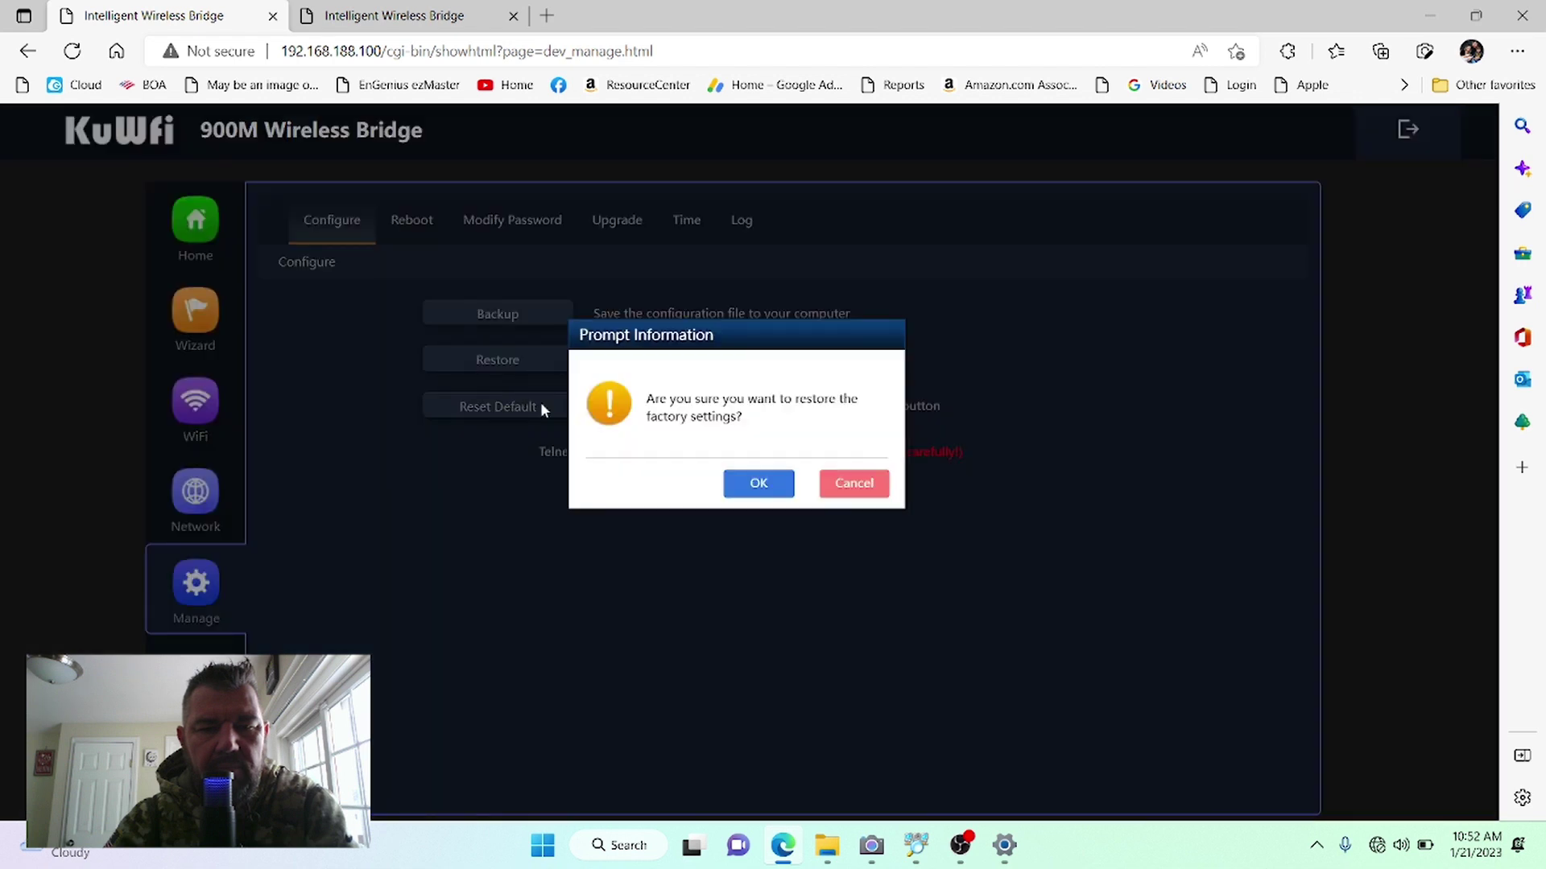
click(756, 483)
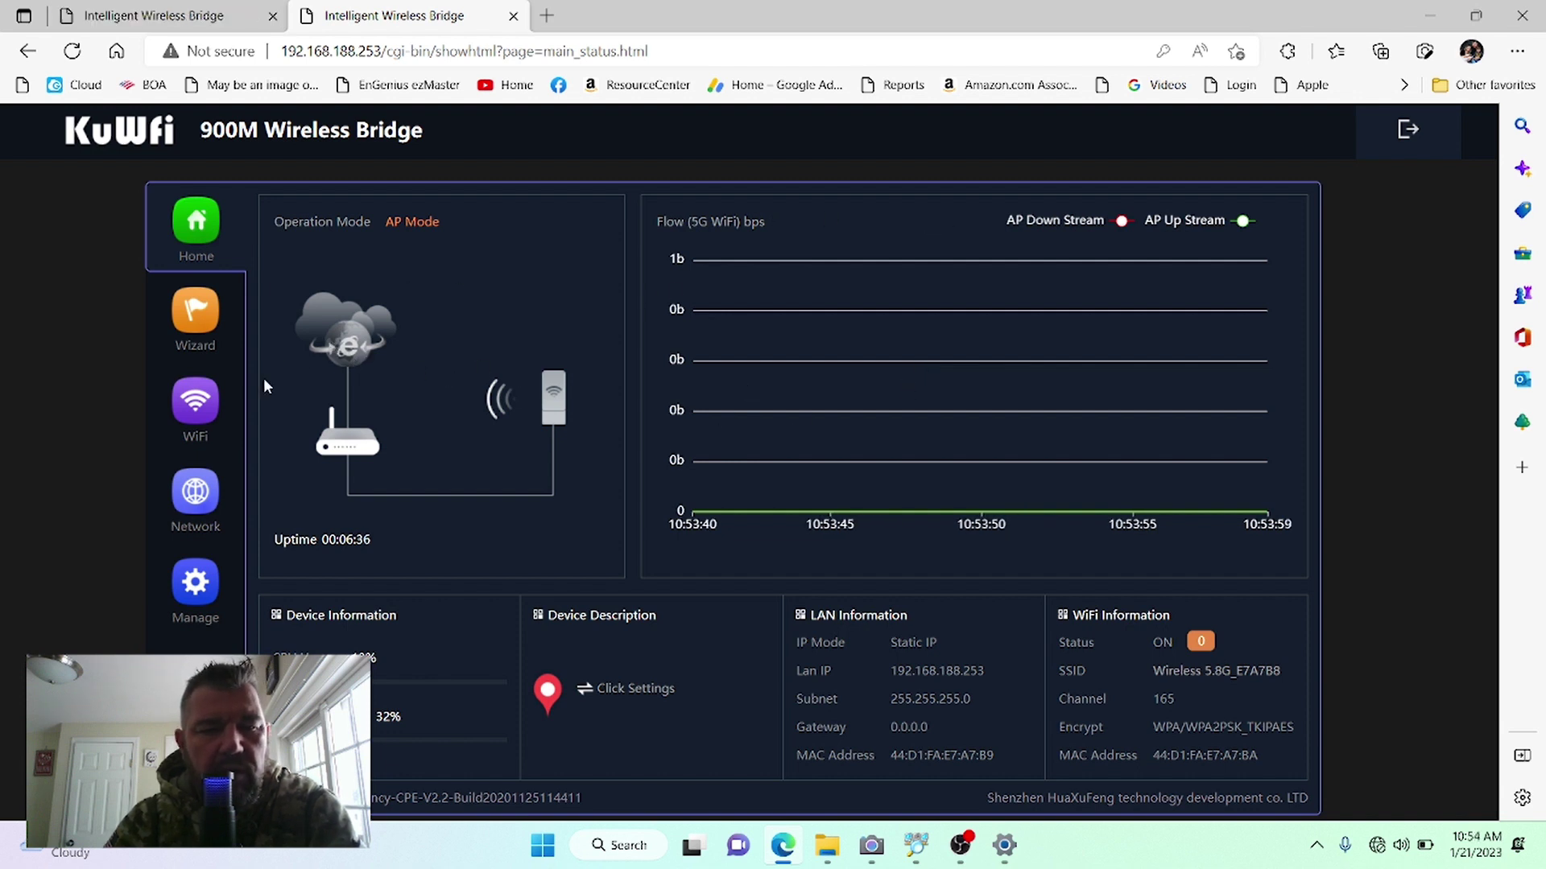
Replace the default 5G WiFi password with a new password, apply it, and return to Home
click(195, 409)
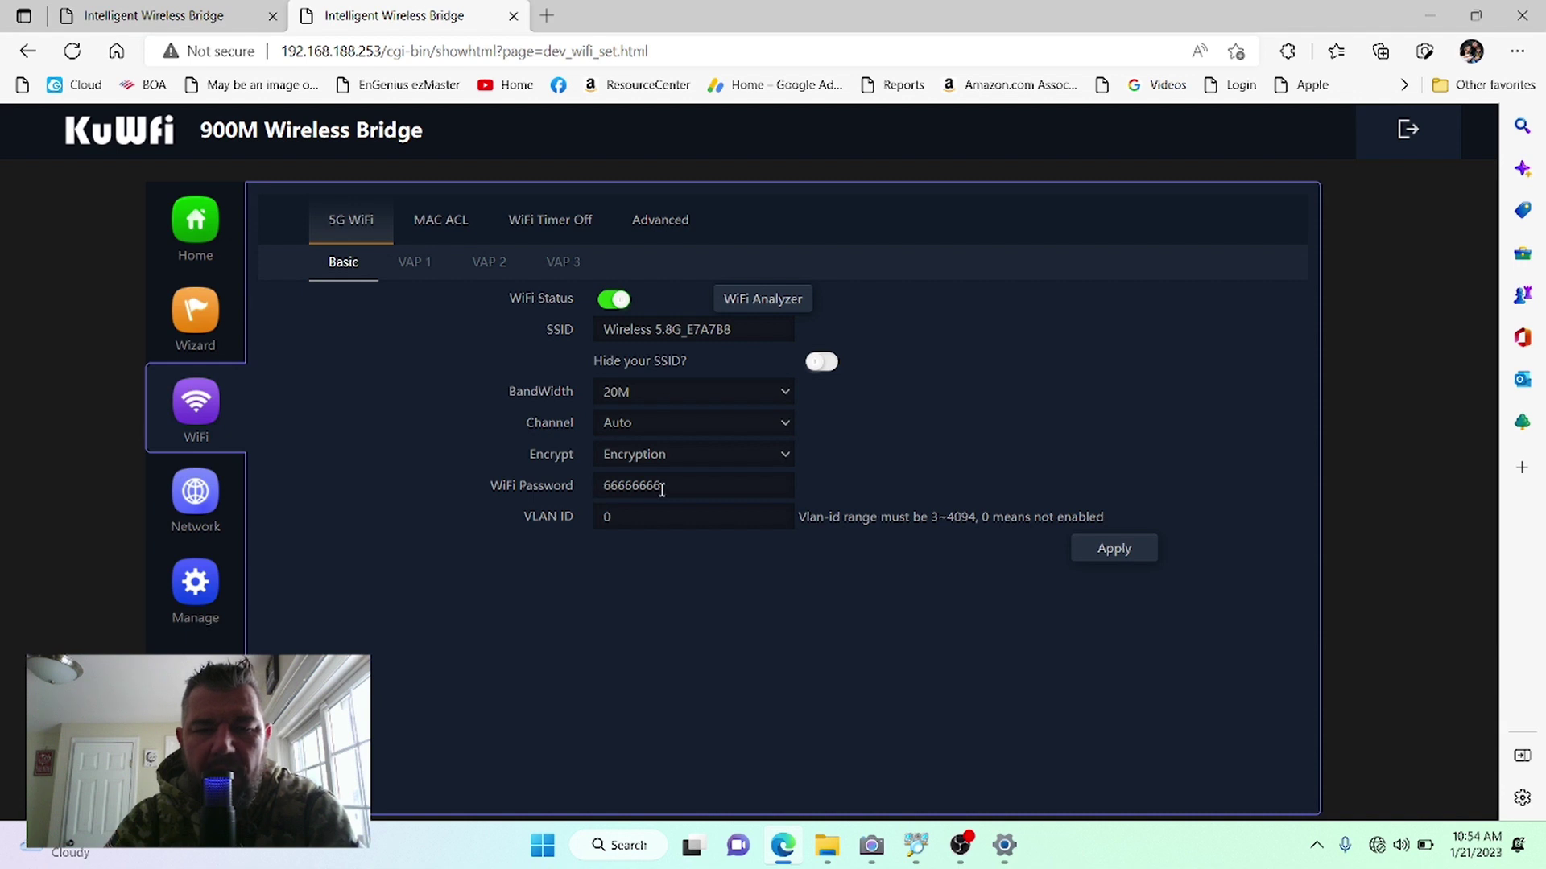
click(690, 485)
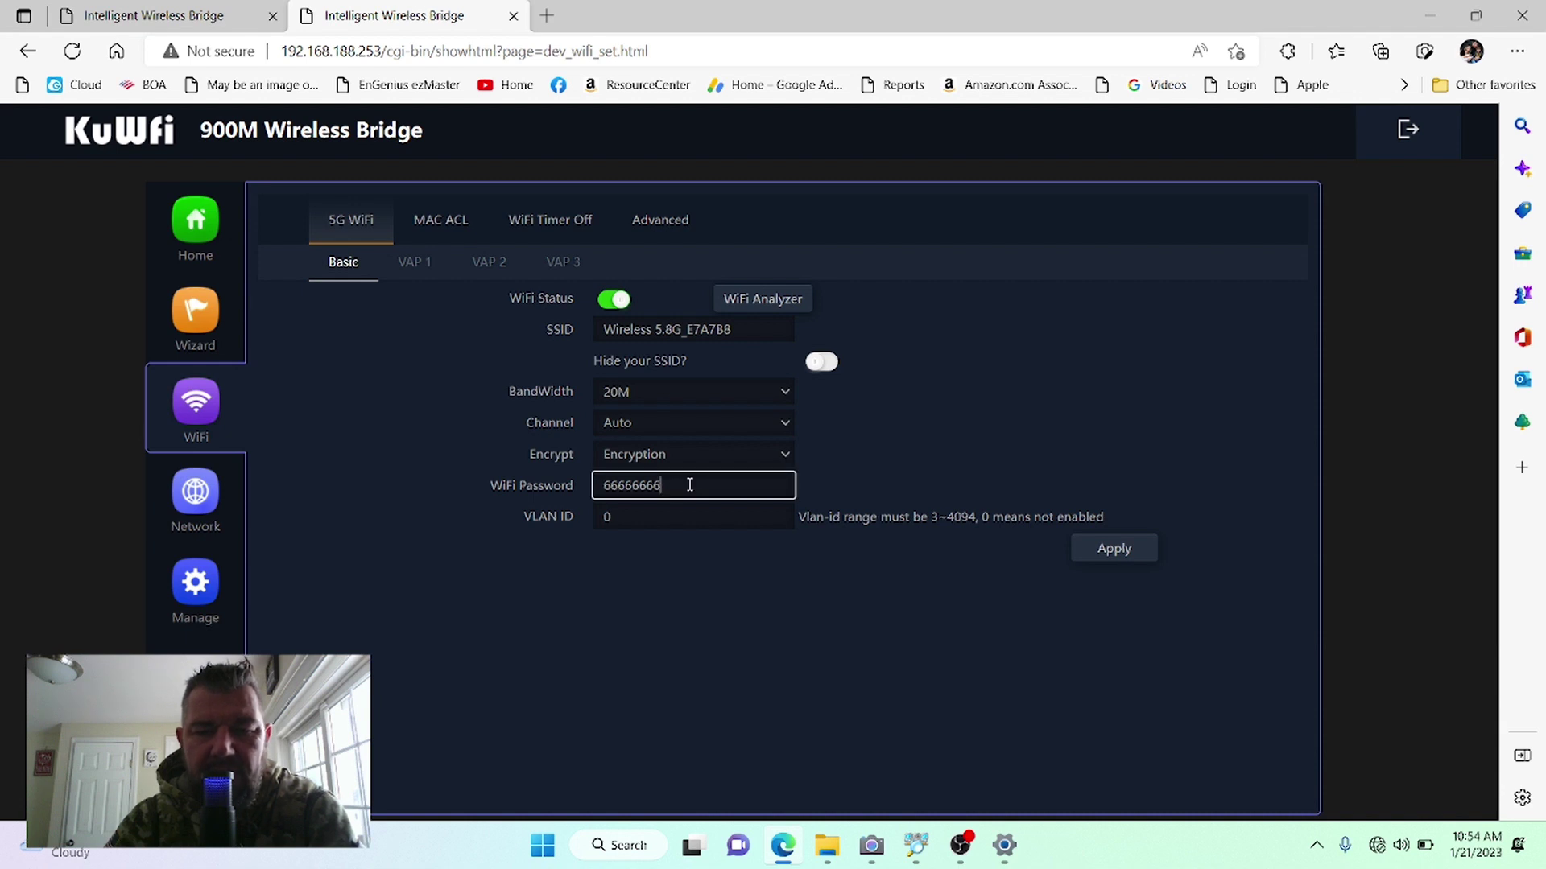
drag(690, 485, 573, 477)
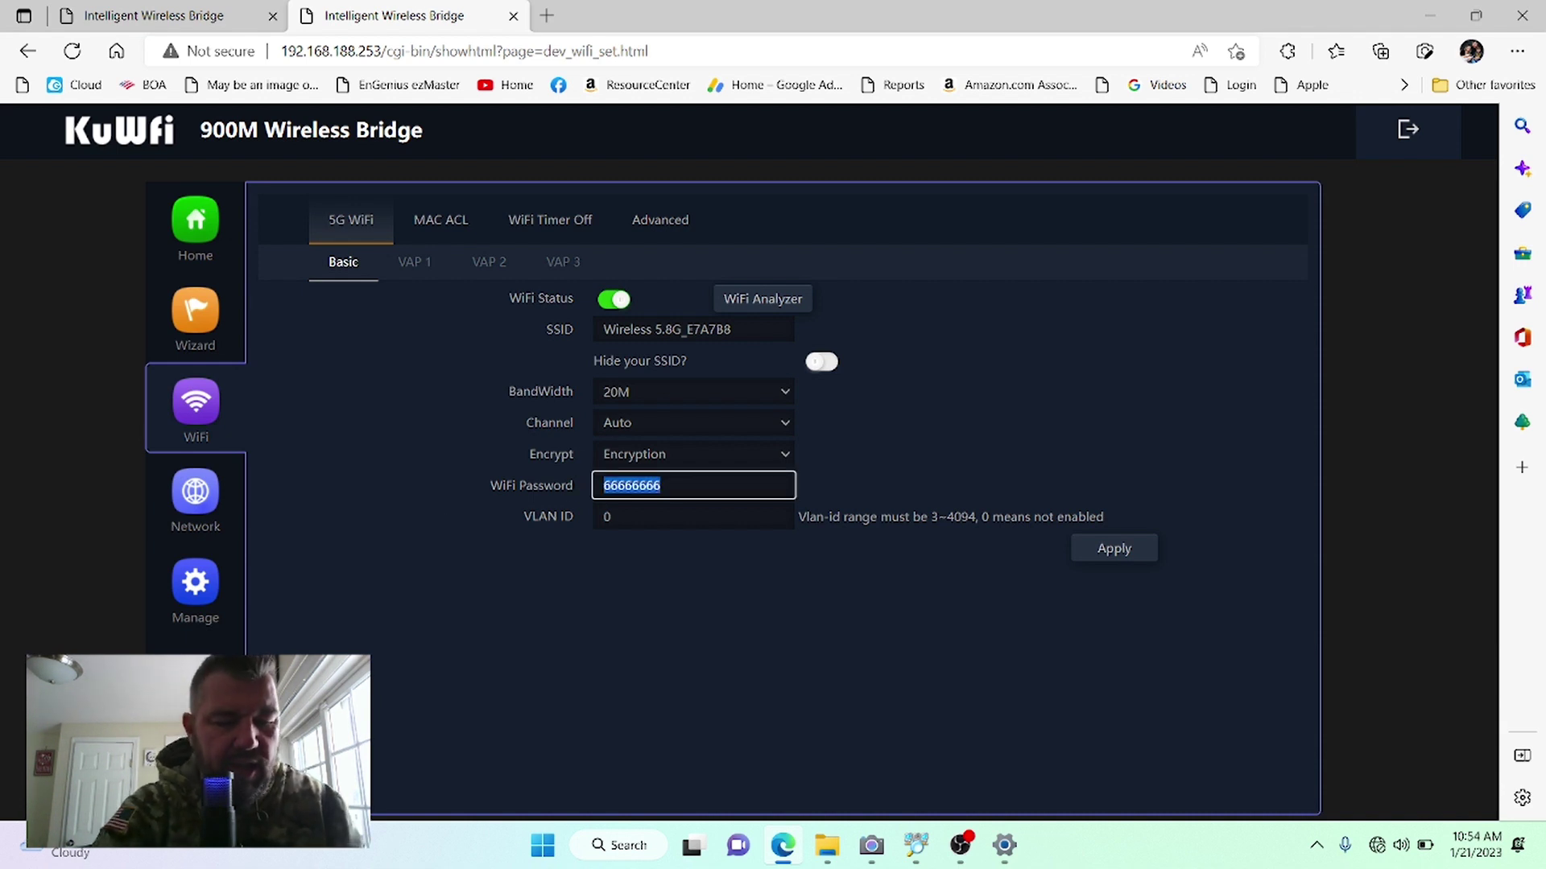
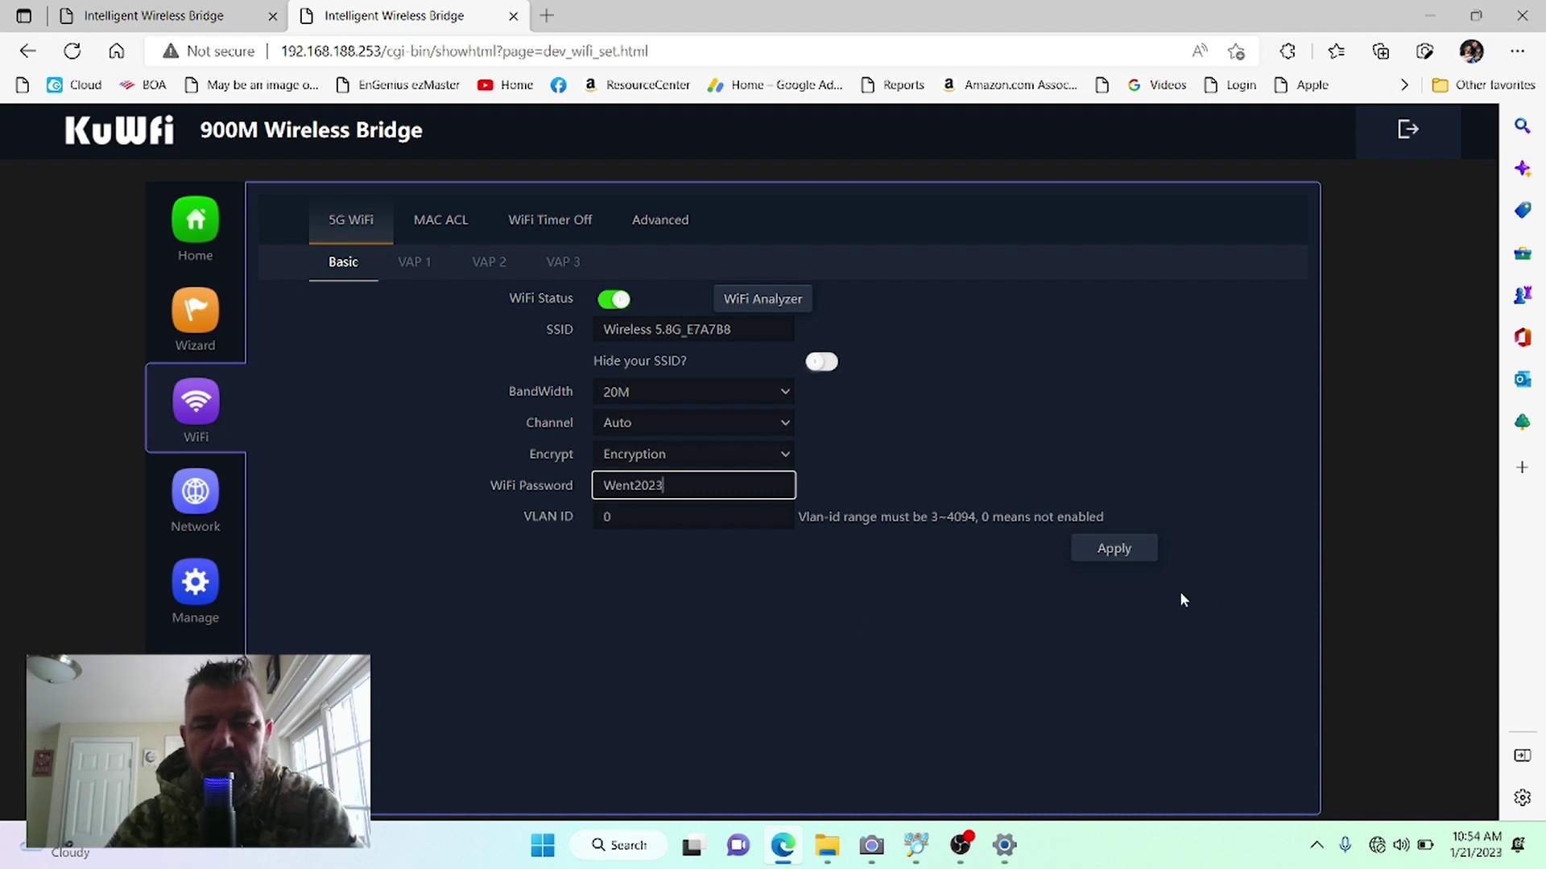
click(1115, 551)
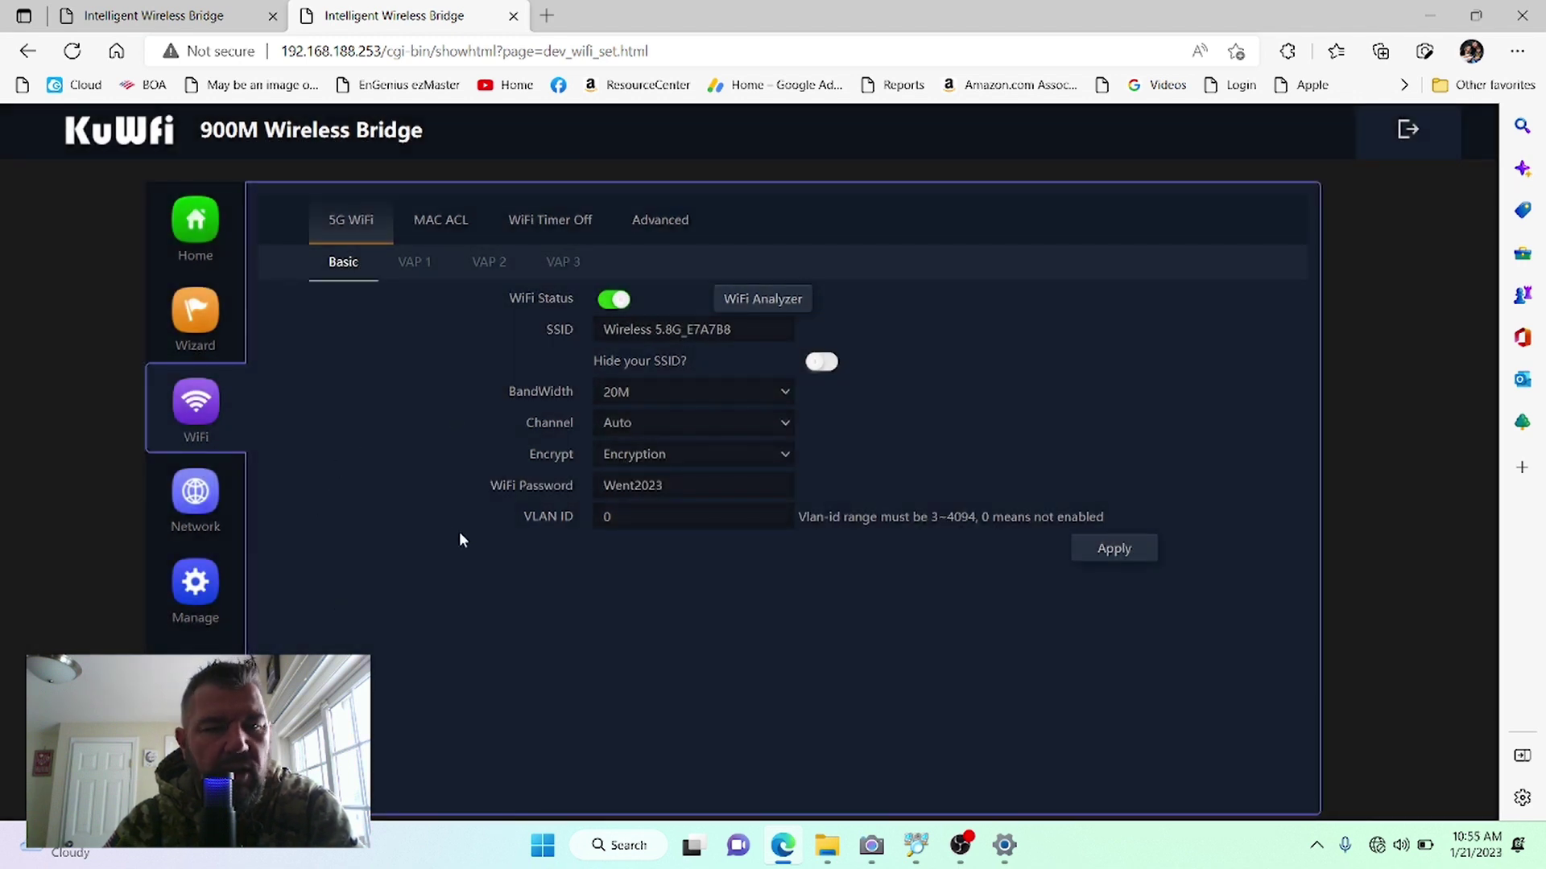
click(198, 229)
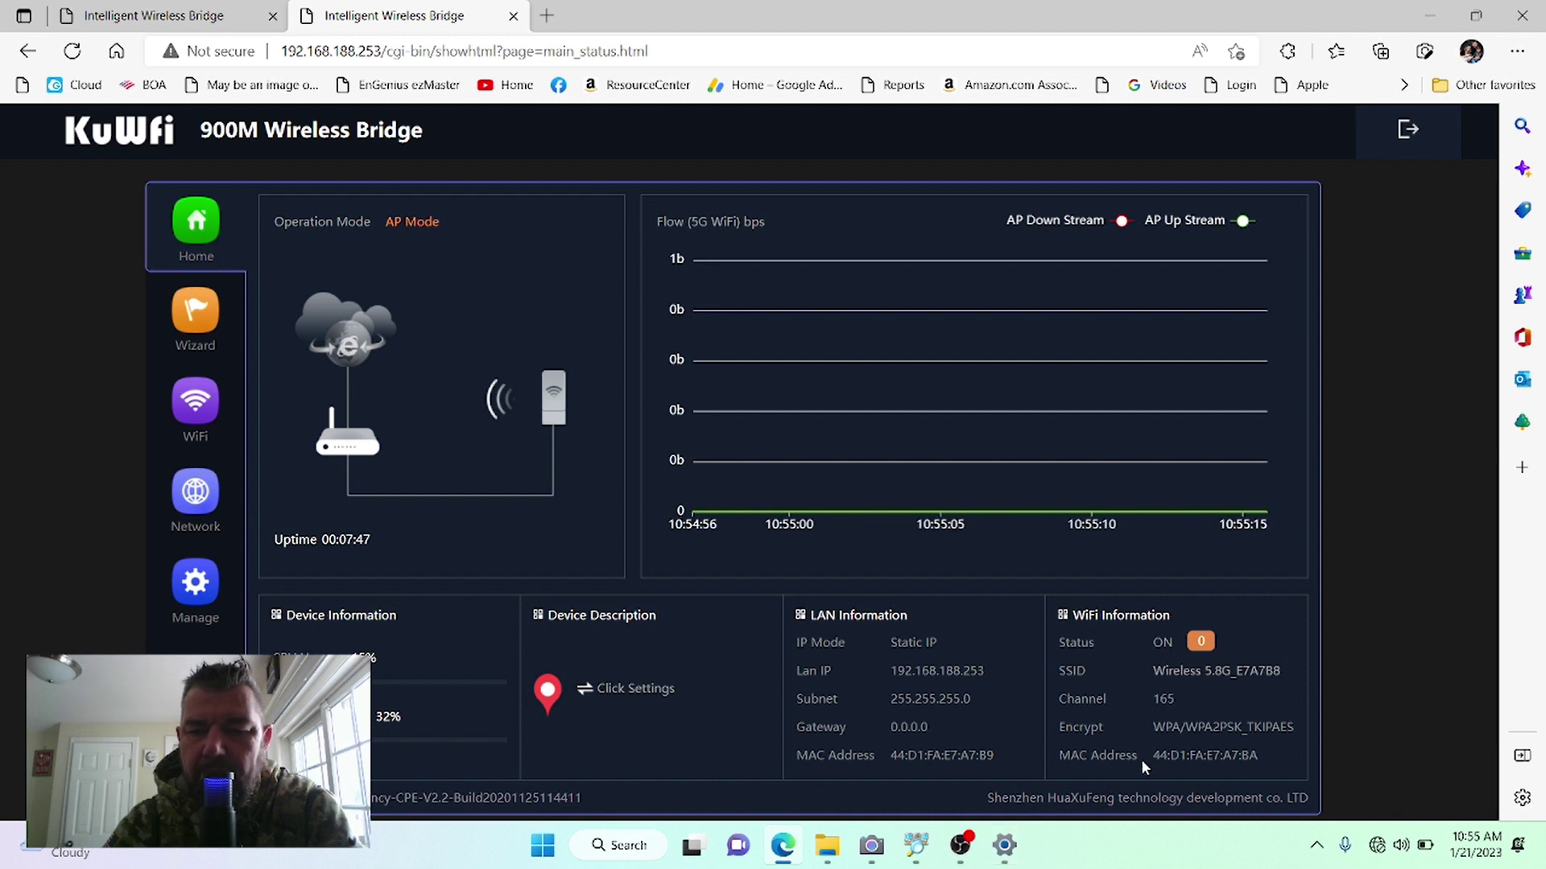
drag(1155, 755, 1259, 761)
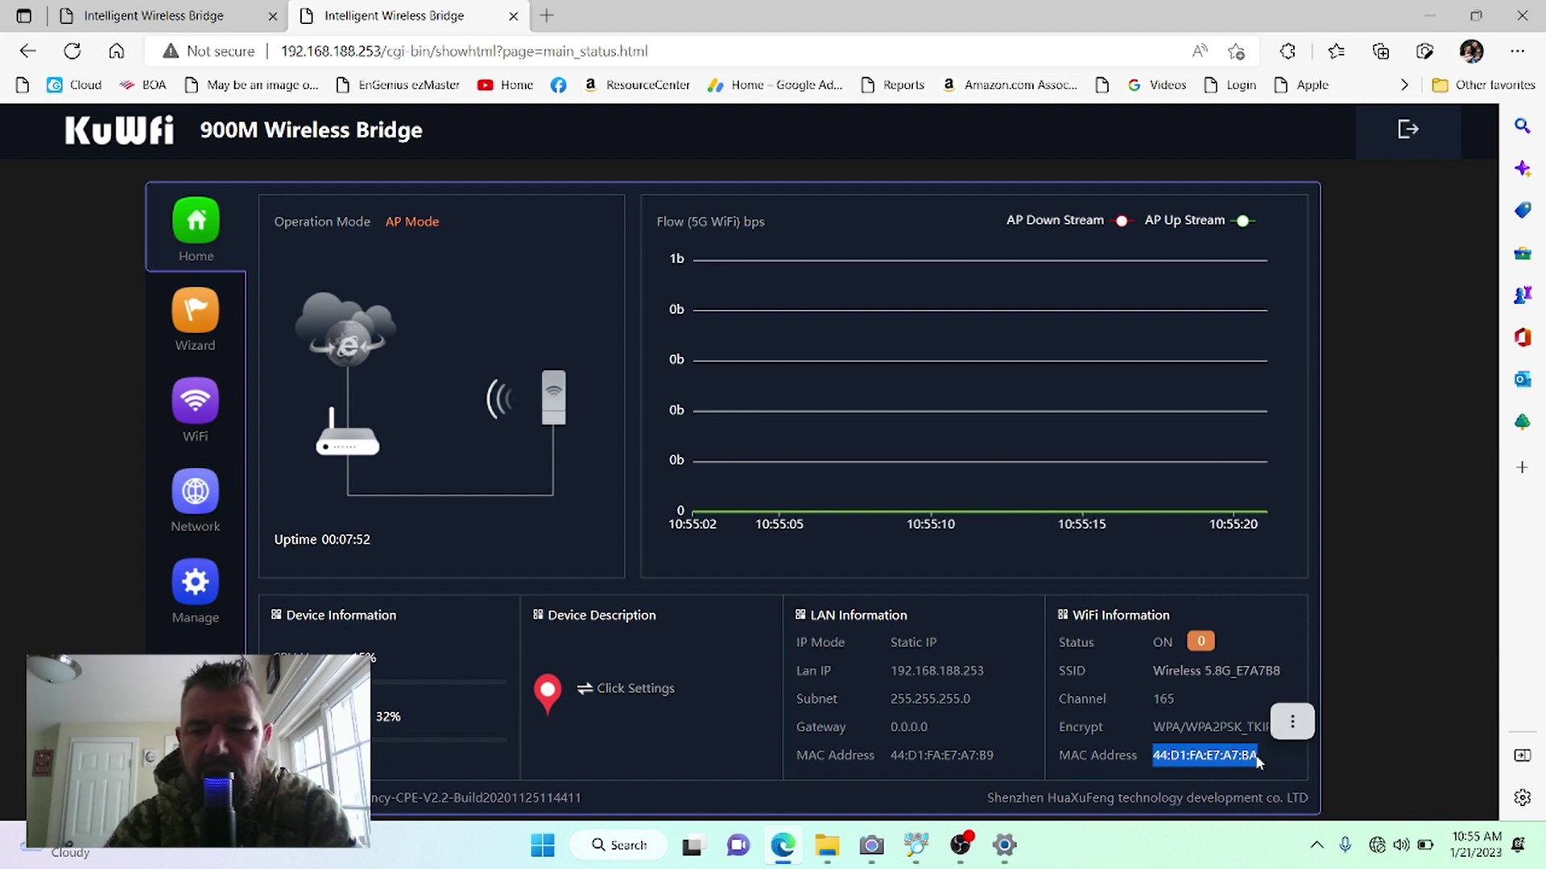
click(1291, 722)
click(1288, 722)
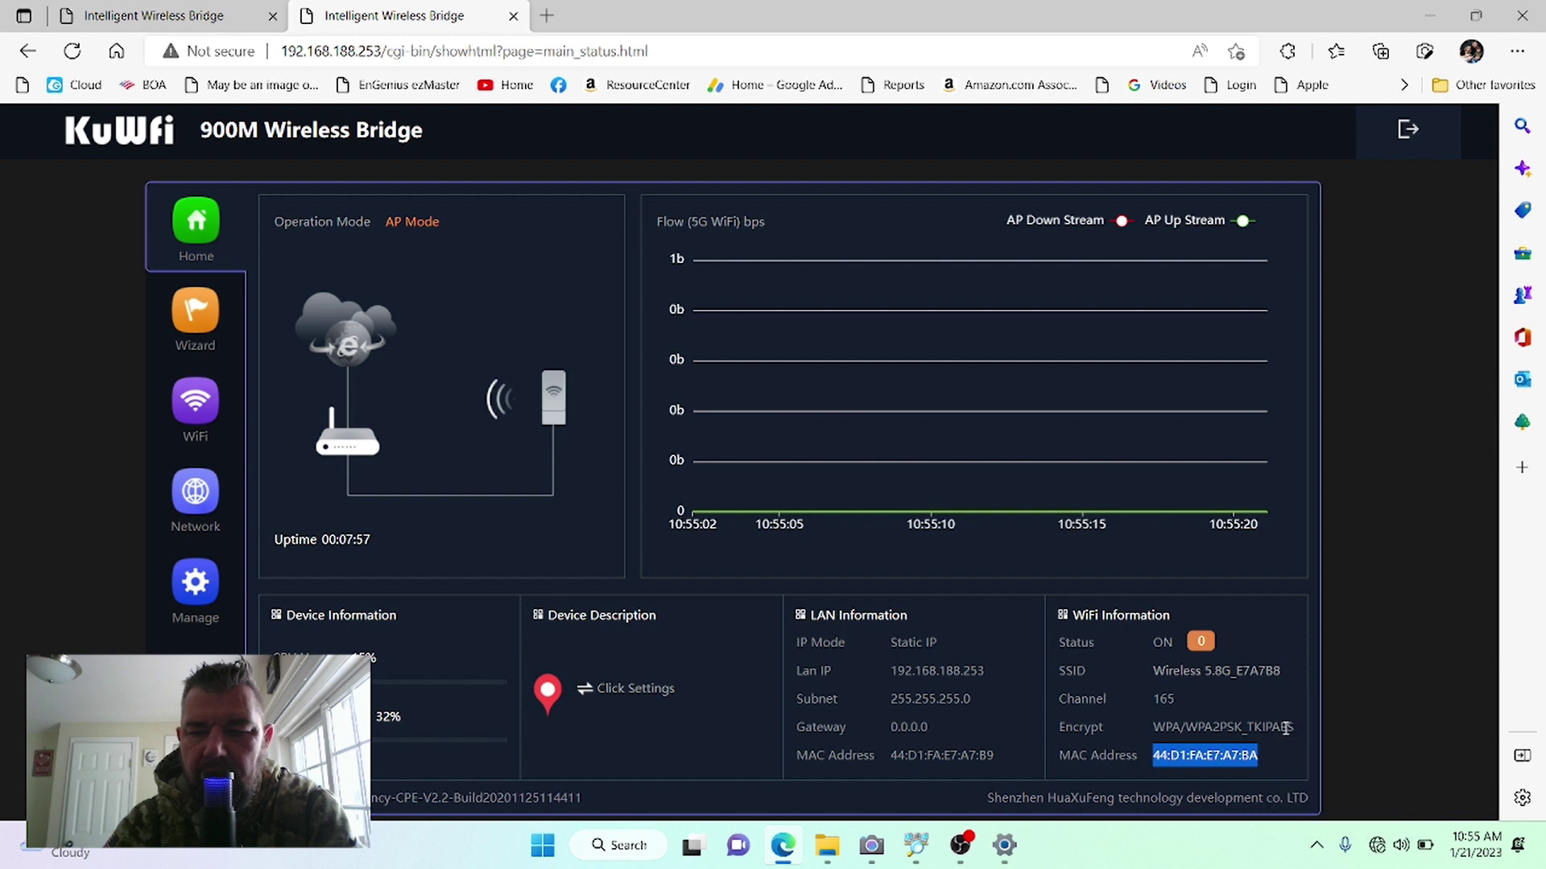
right_click(1234, 753)
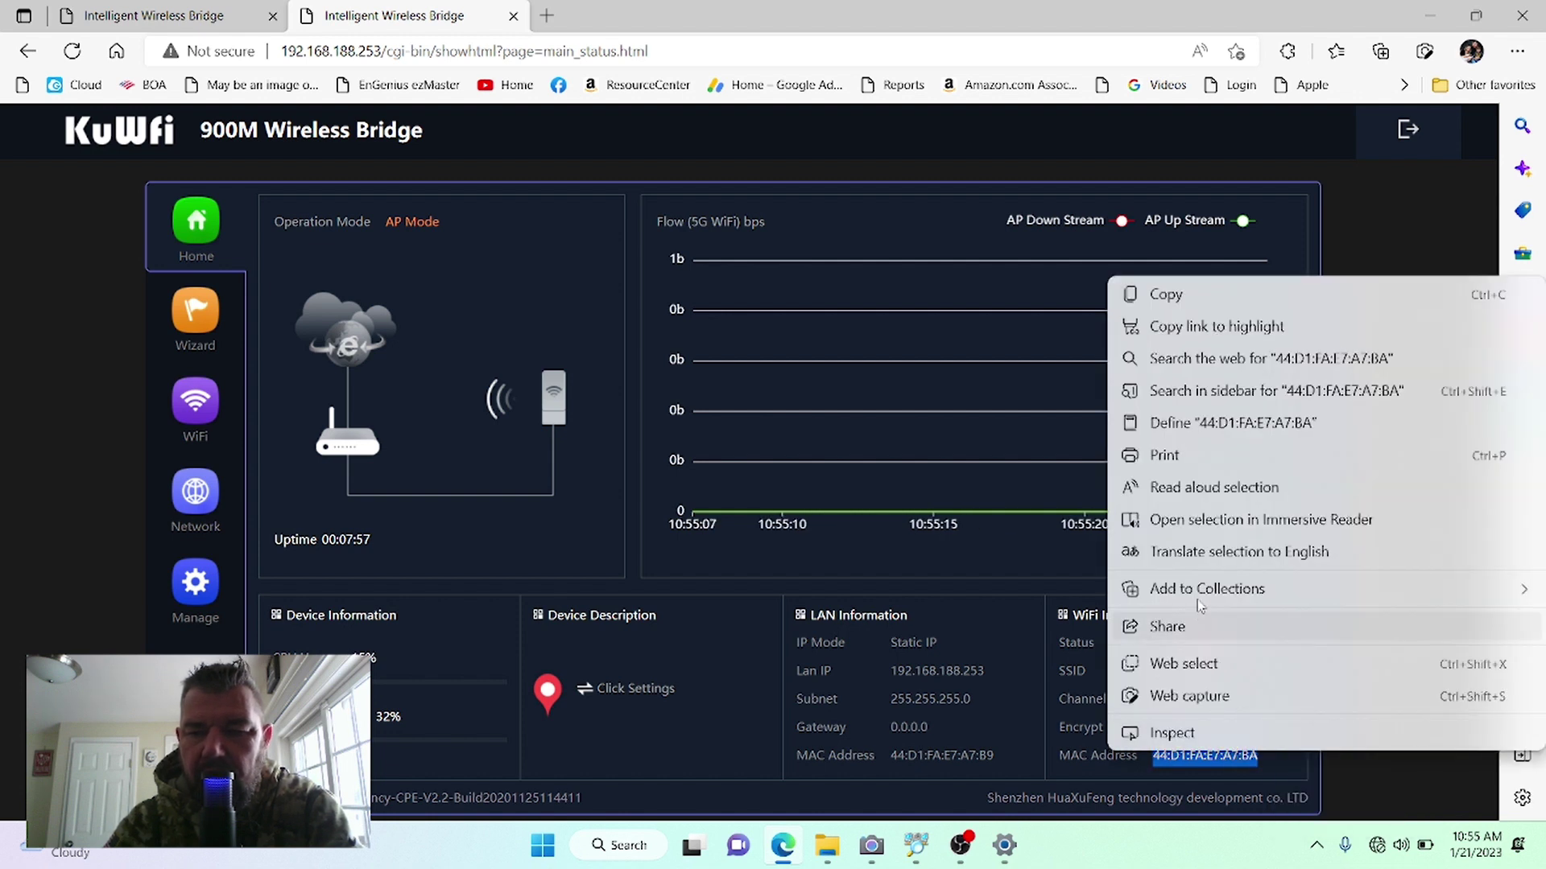
click(1167, 294)
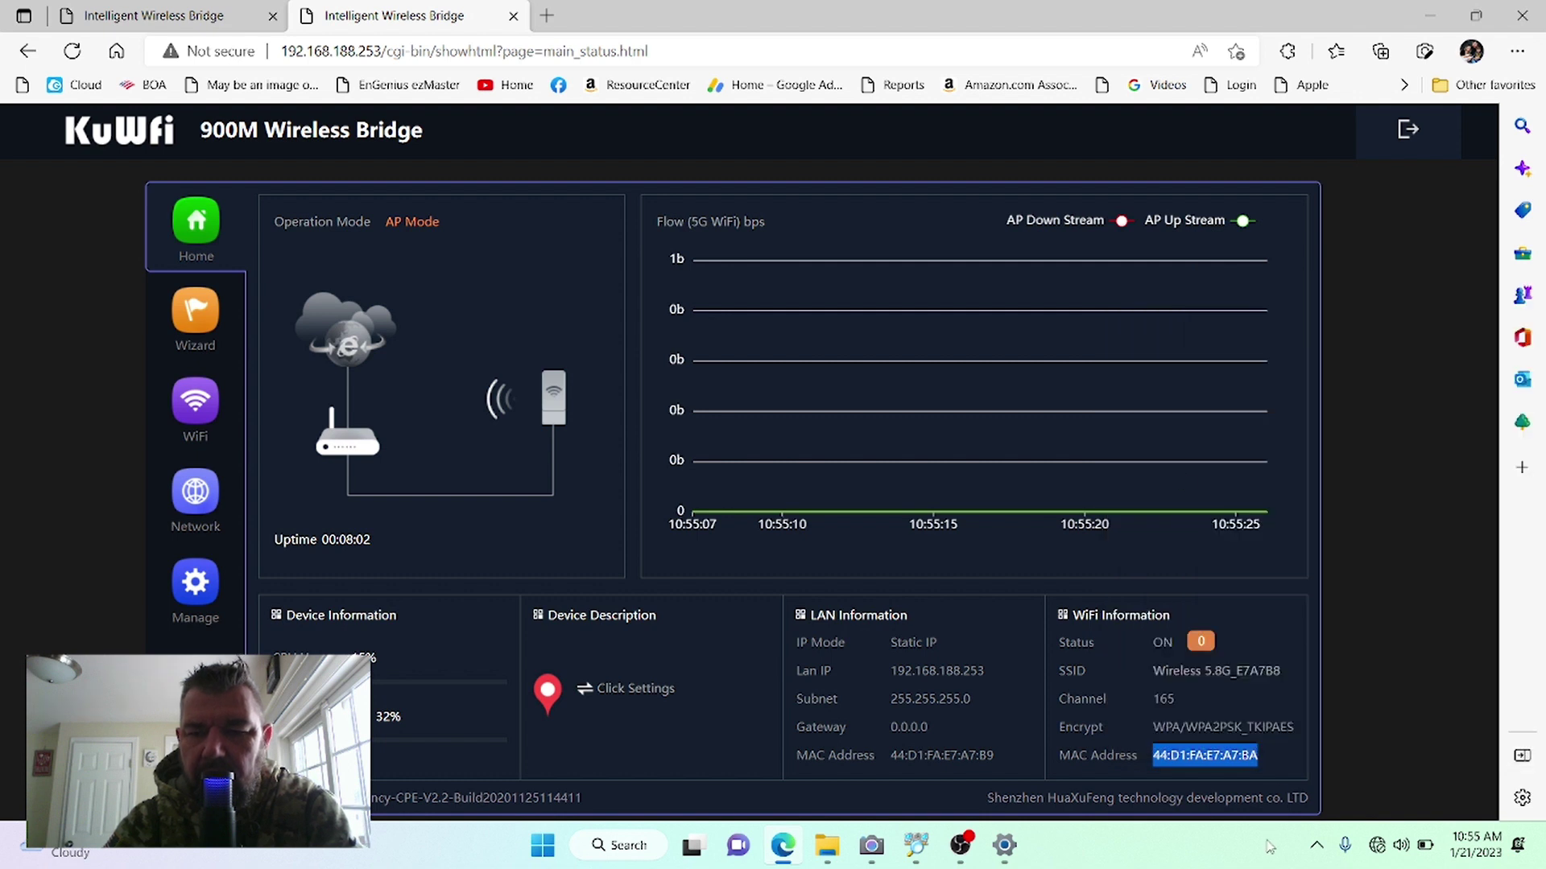
Log in to the client bridge at 192.168.188.100 with the admin password, verifying it first
click(195, 18)
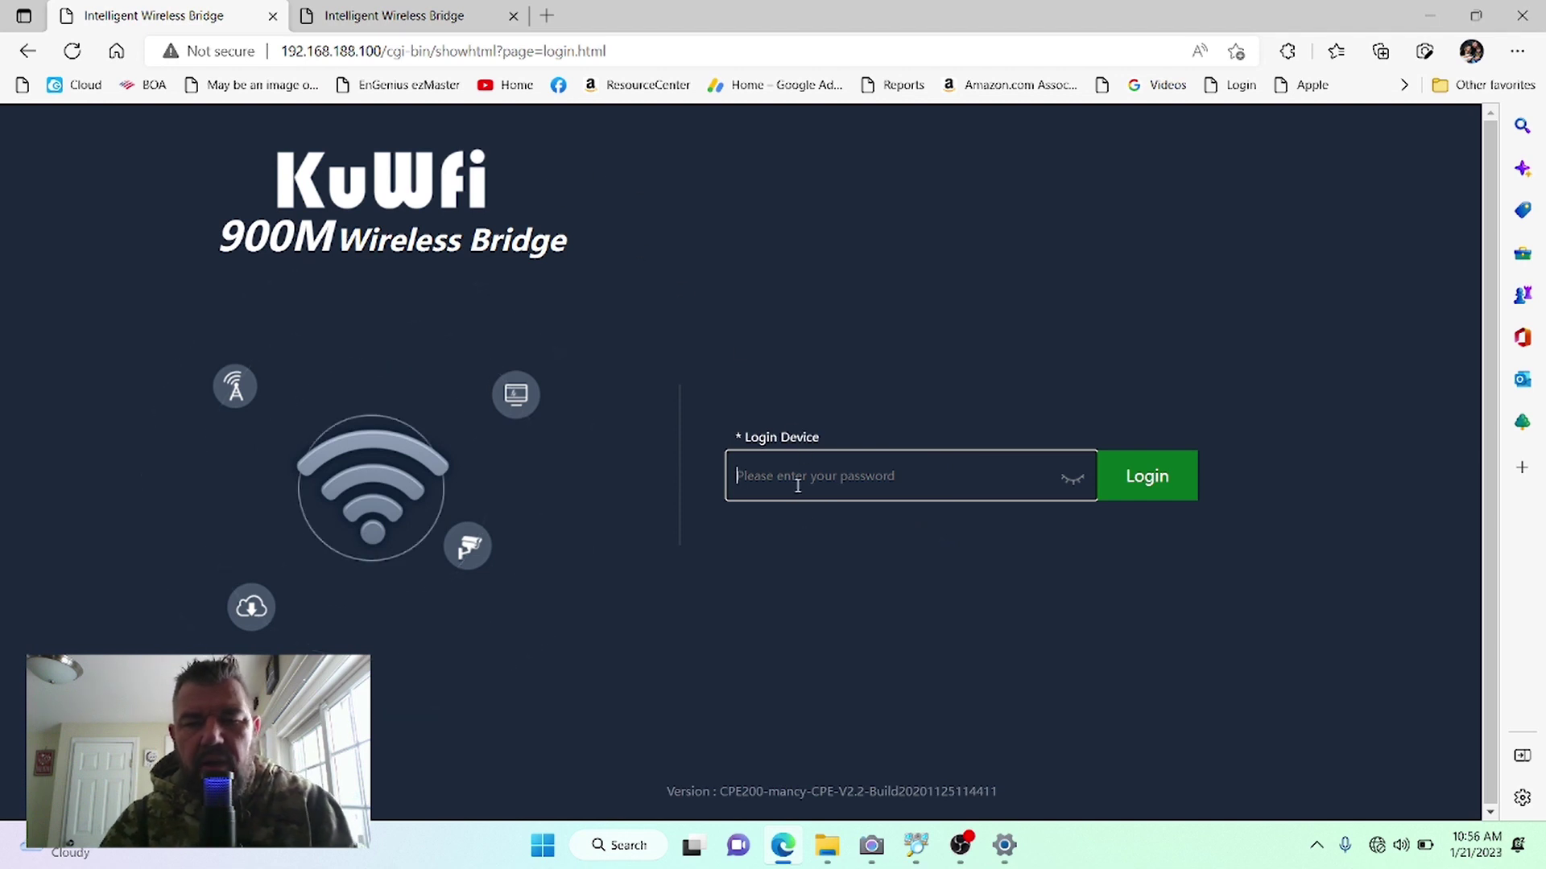
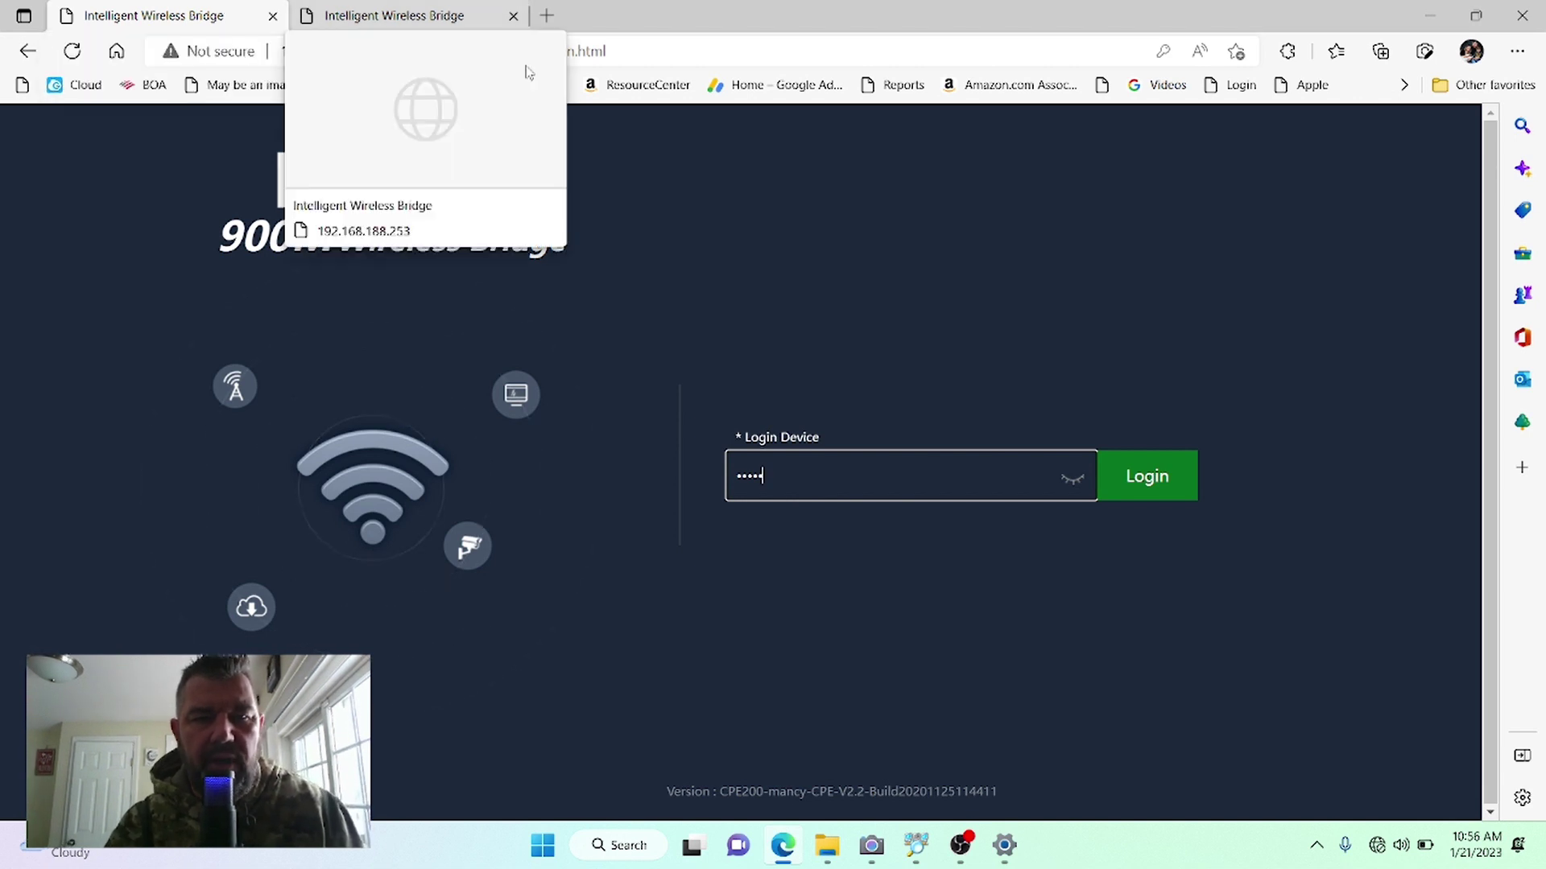
click(1073, 478)
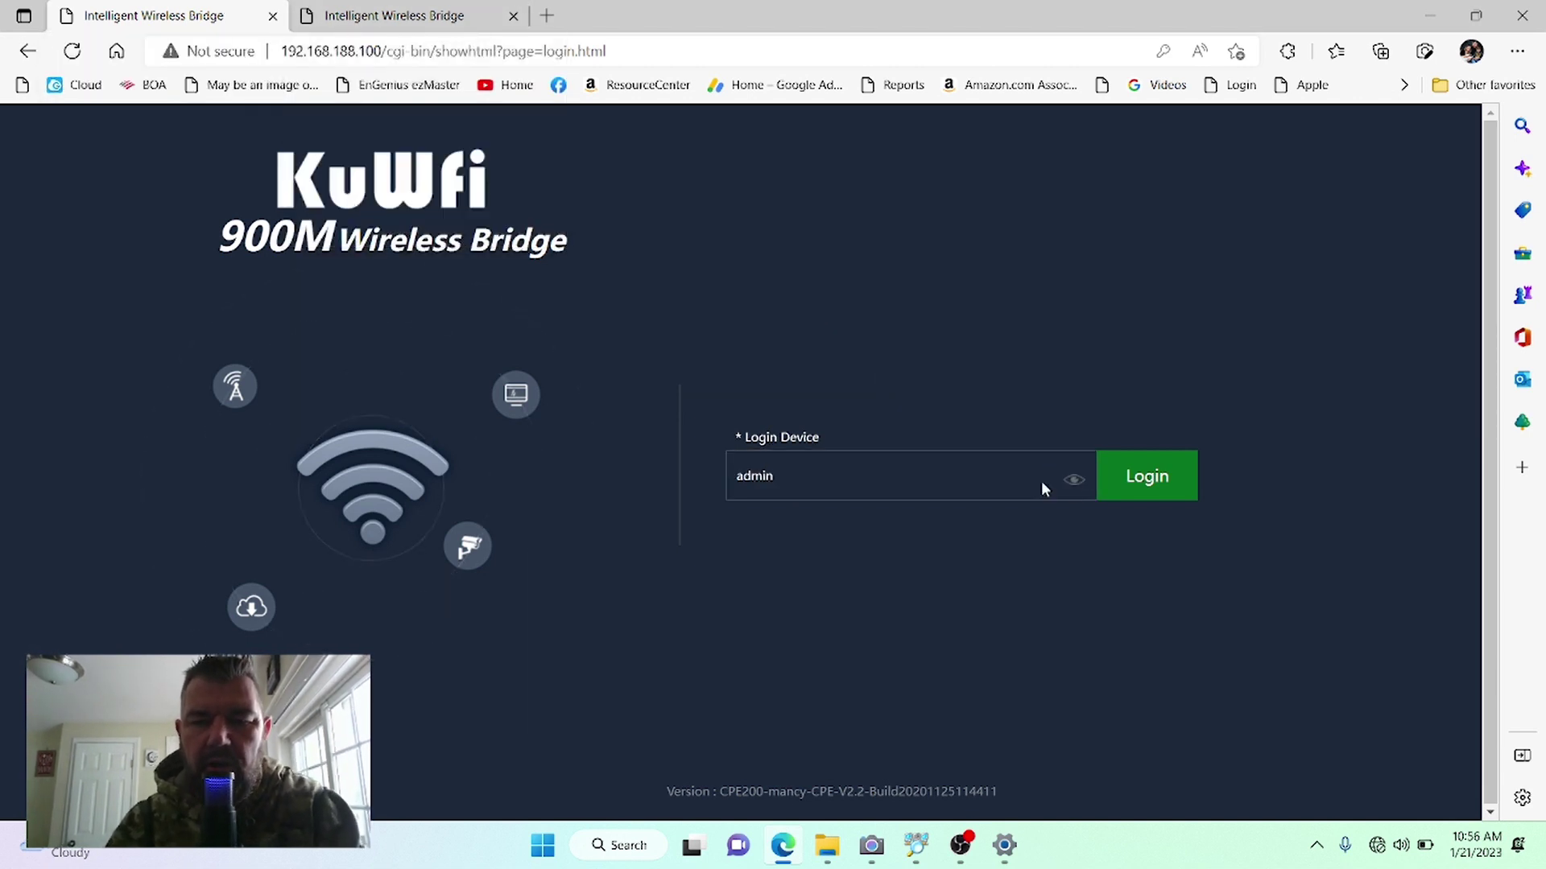
click(1165, 483)
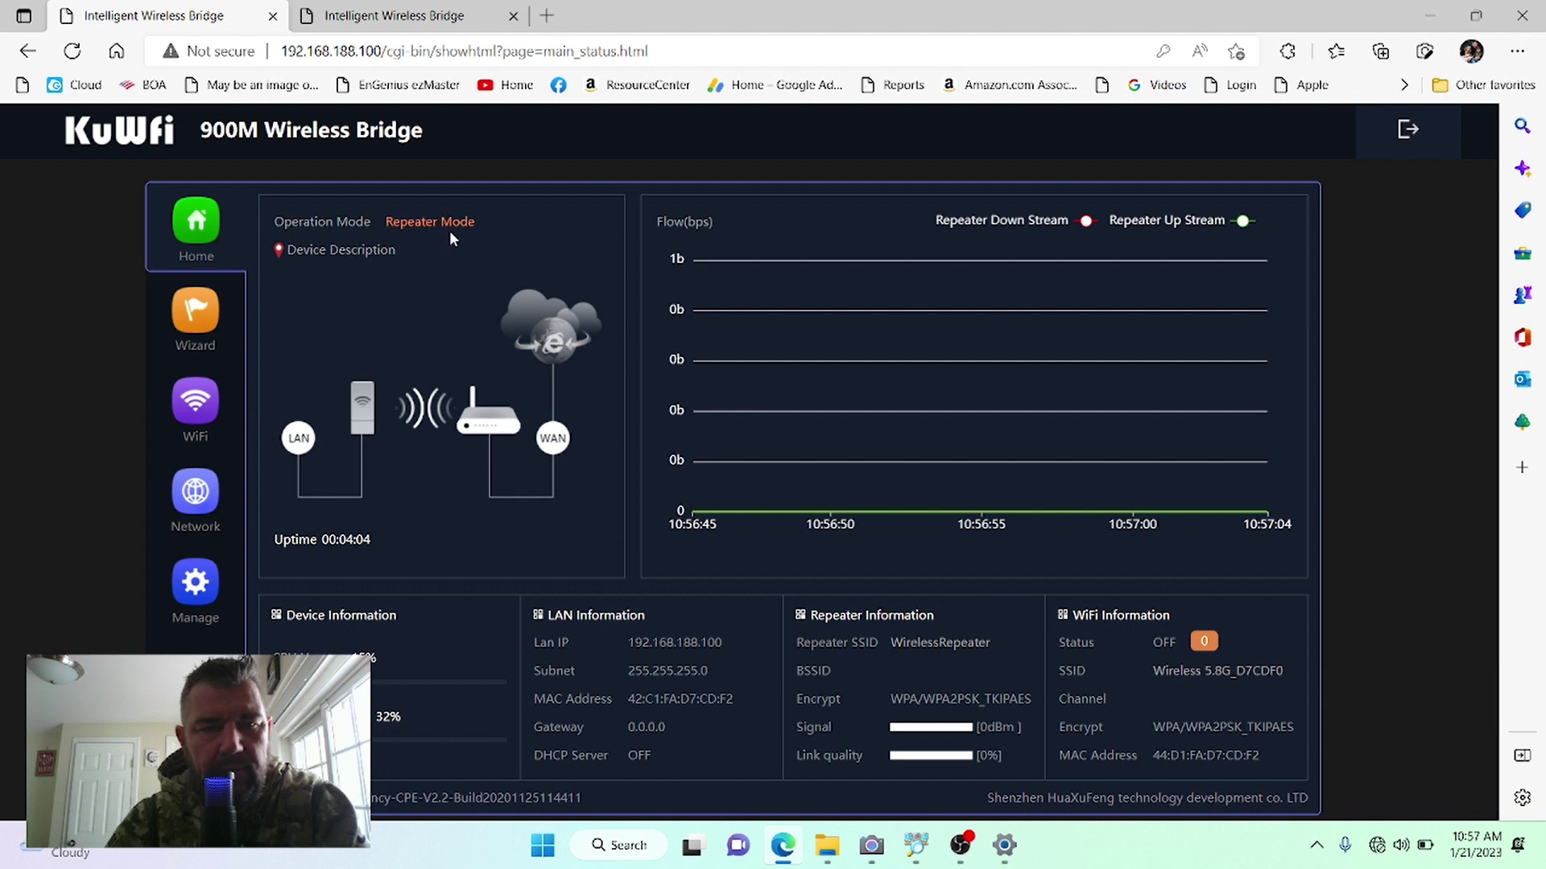
Enable the client bridge's 5G WiFi and save it with a new WiFi password
click(202, 410)
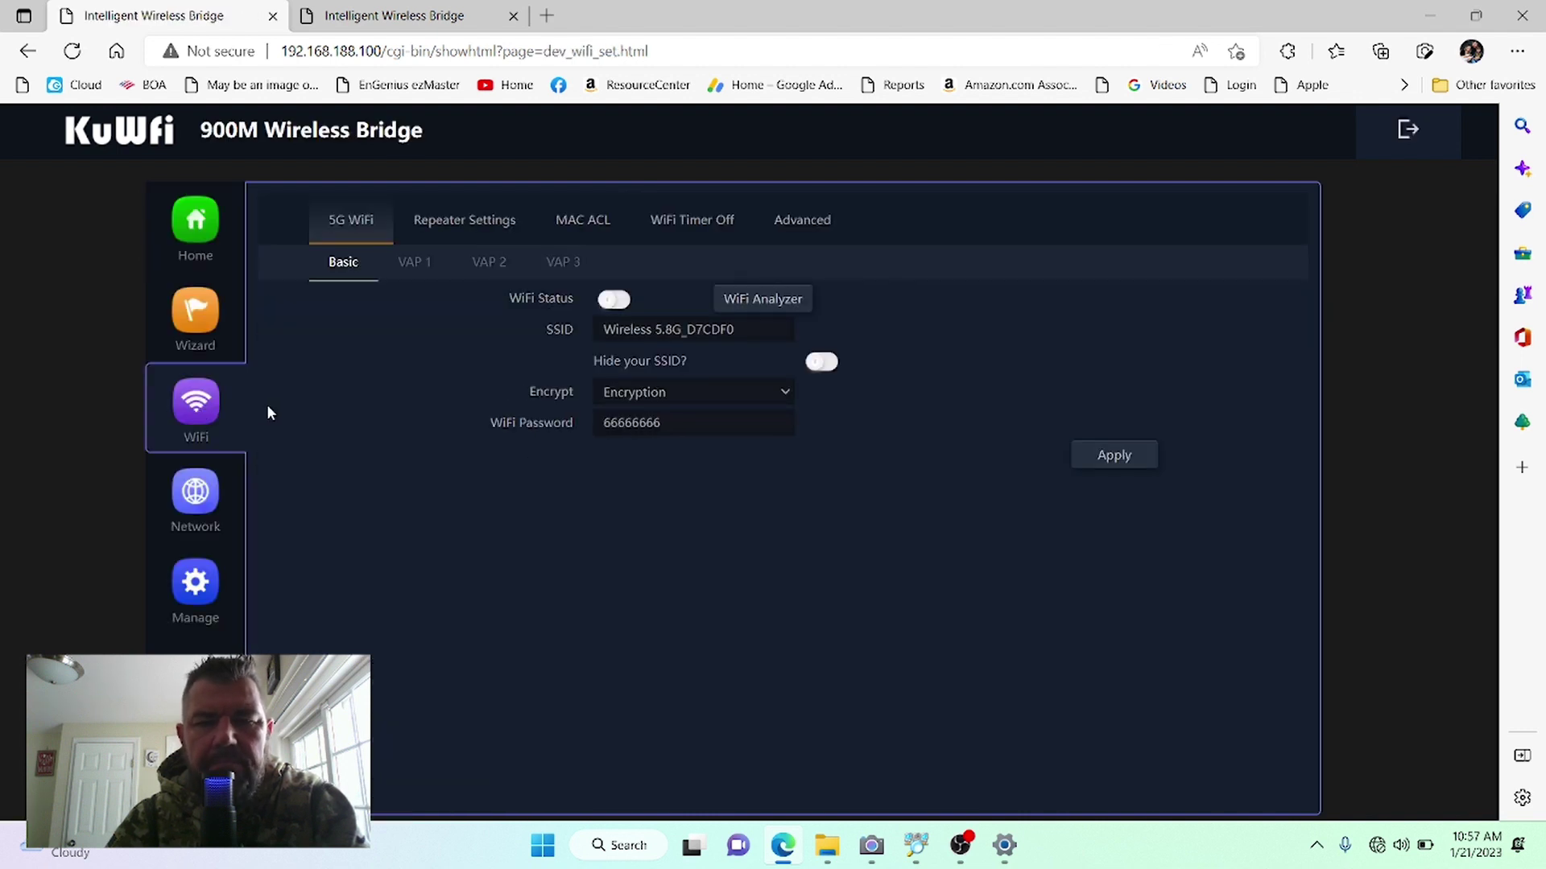
click(616, 301)
click(698, 424)
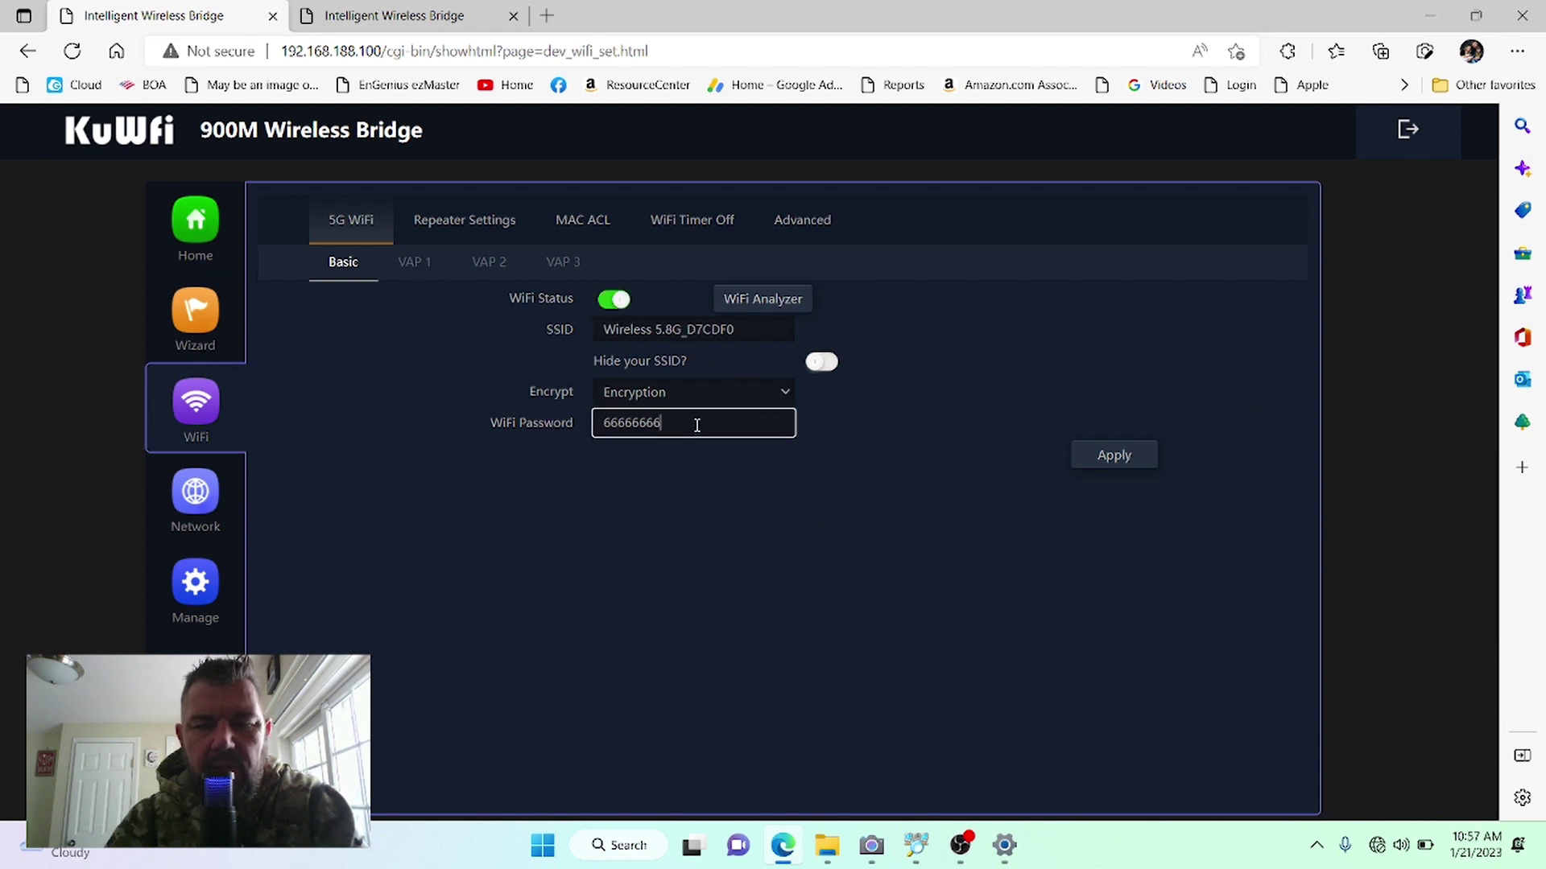
drag(698, 424, 432, 438)
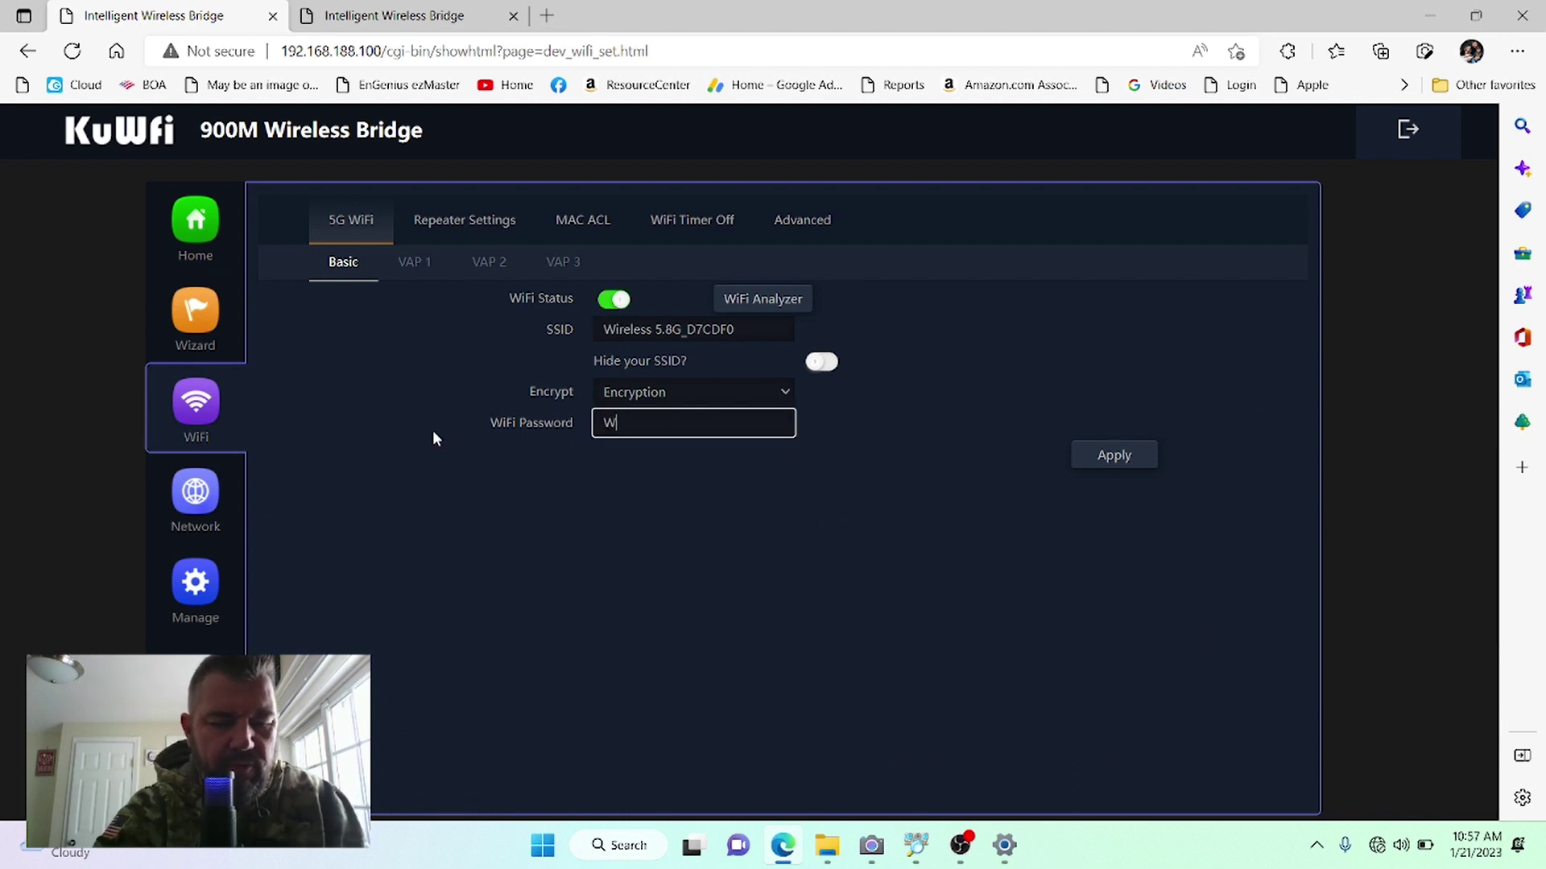
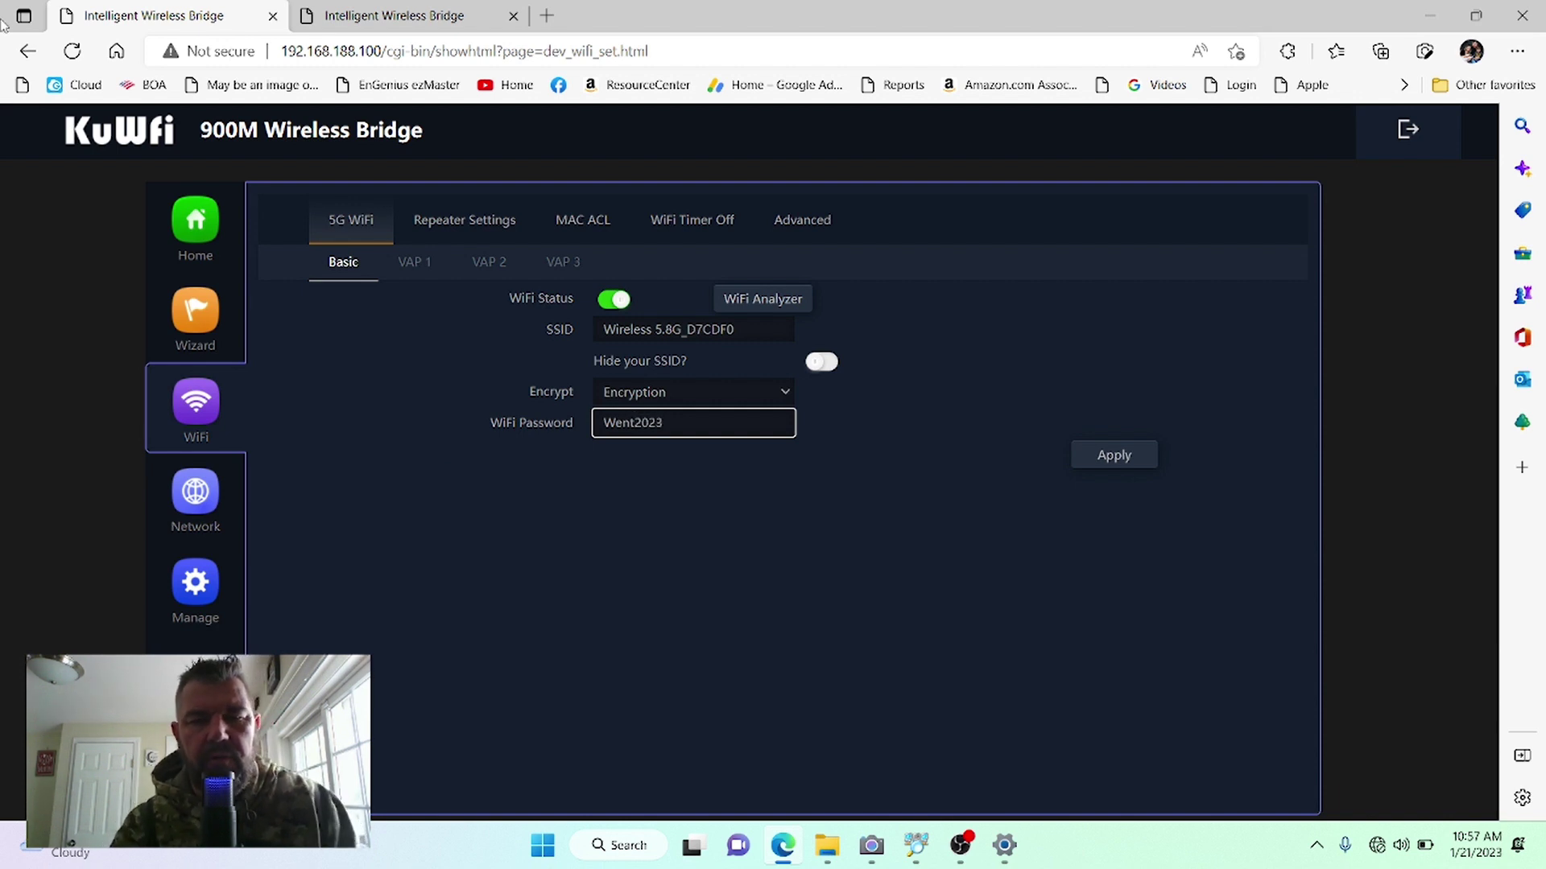
click(1123, 460)
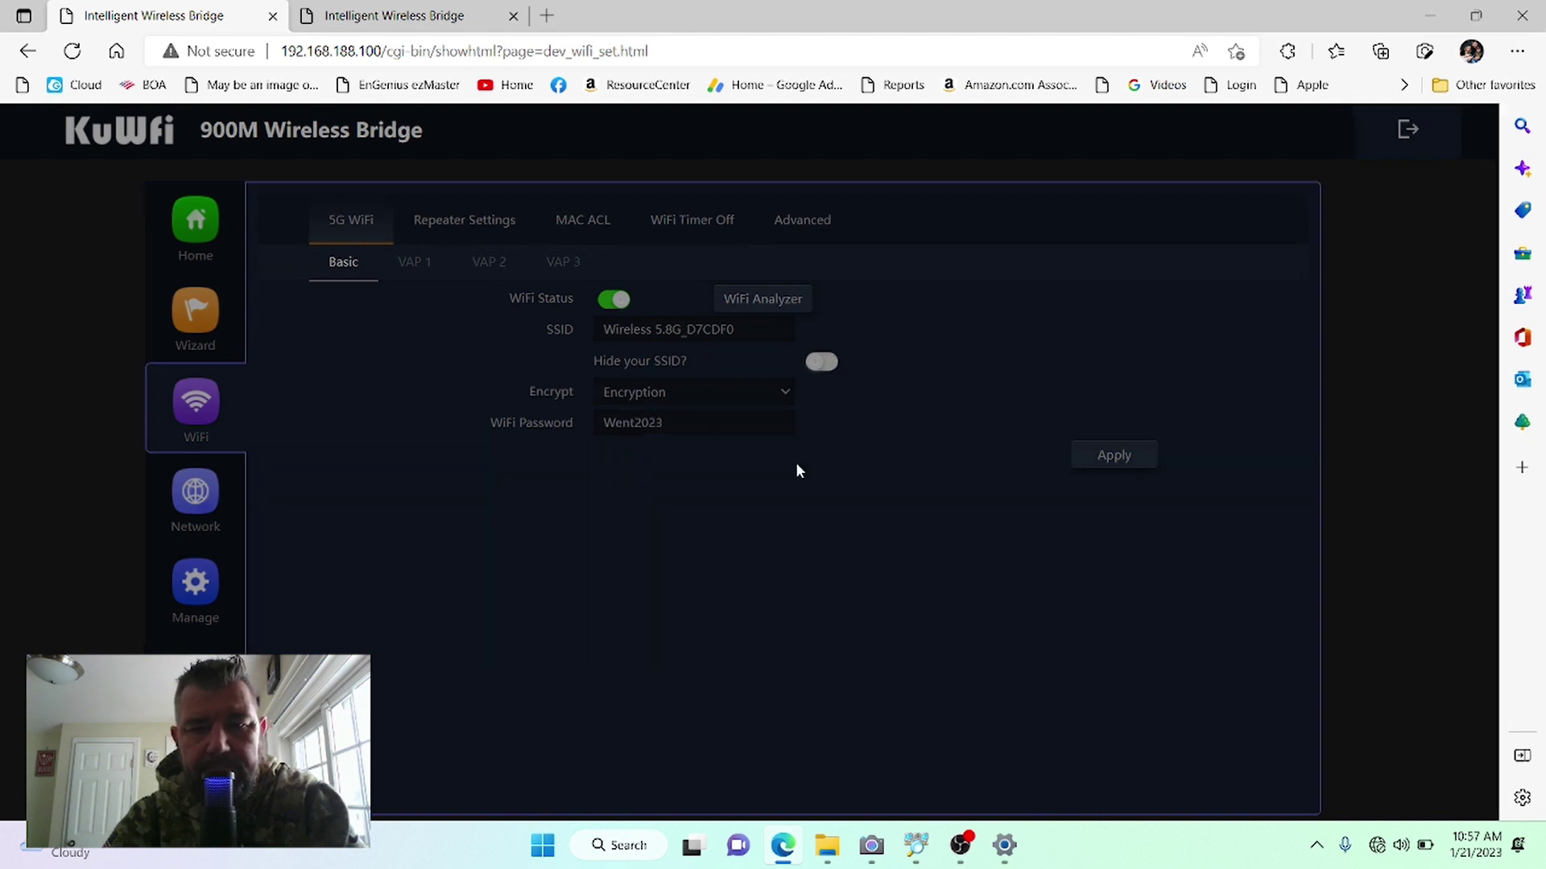
click(464, 228)
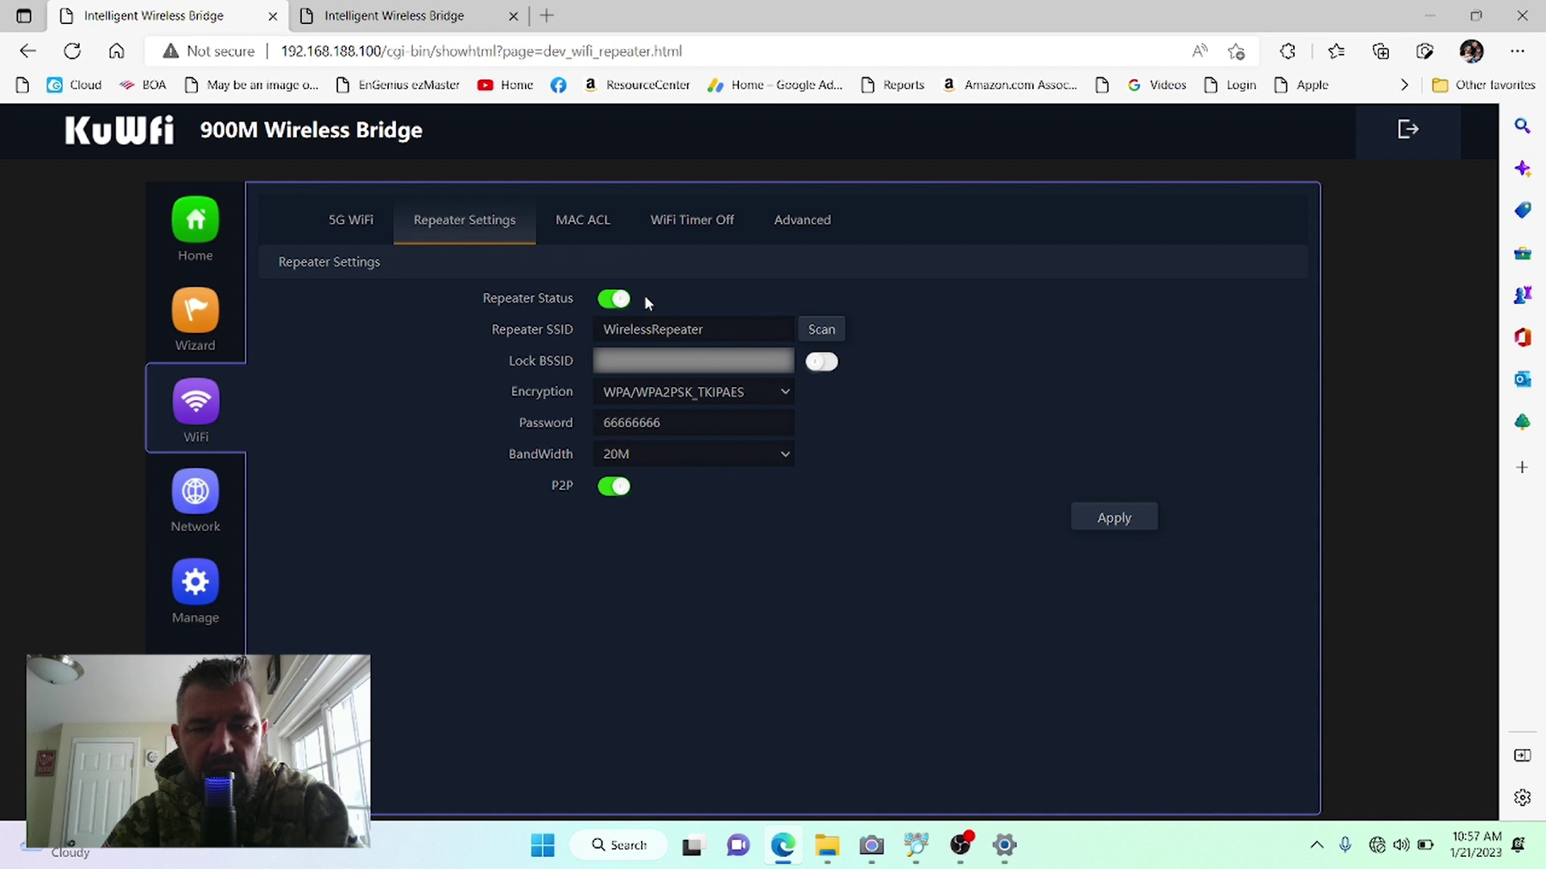
click(821, 366)
right_click(633, 372)
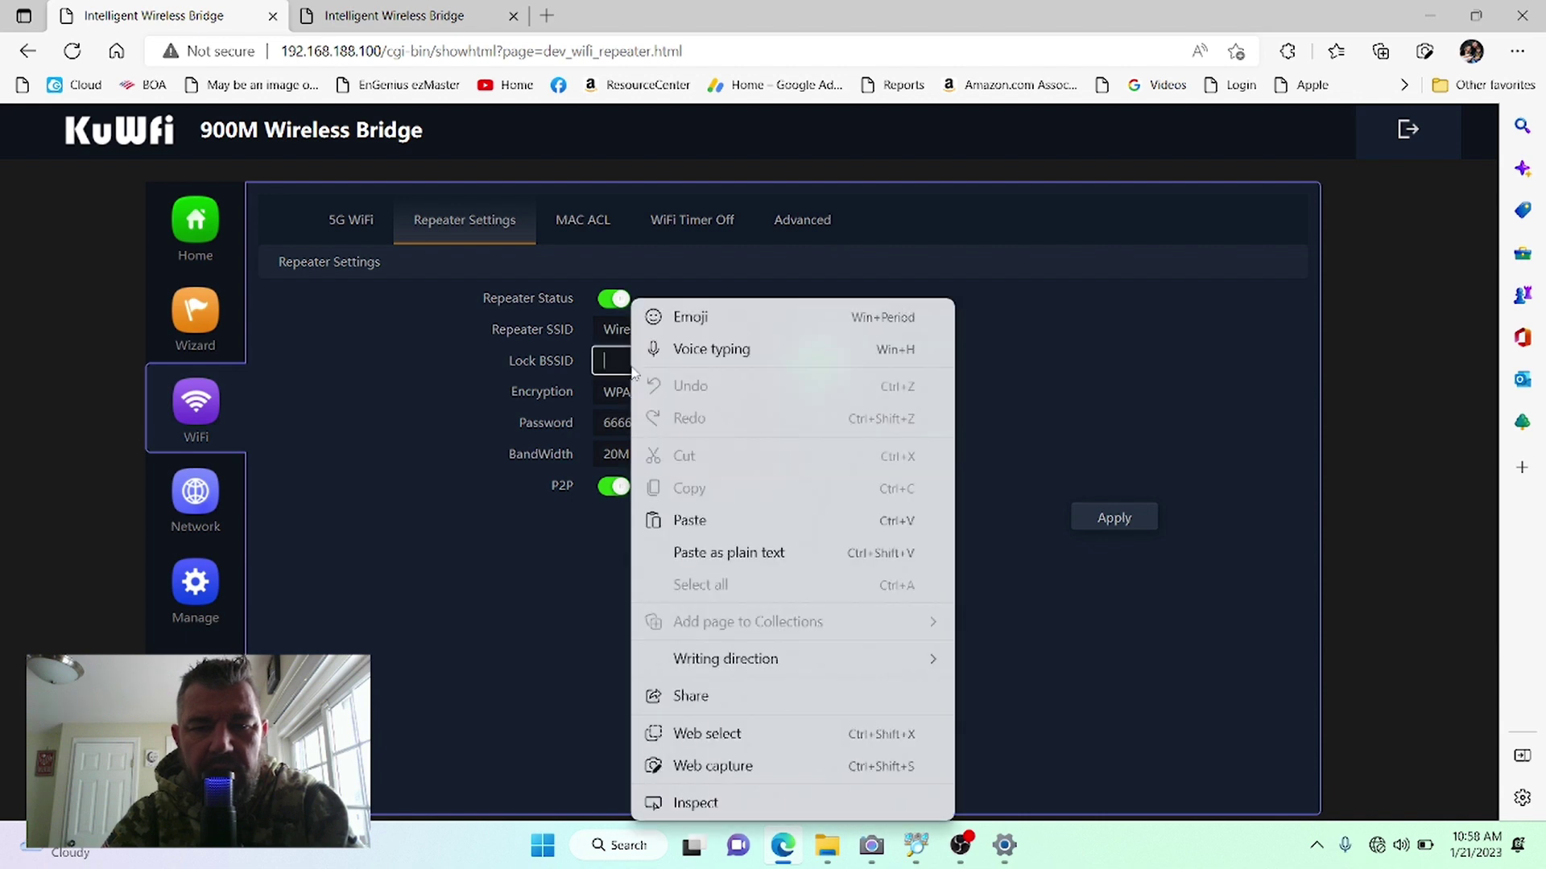
click(697, 519)
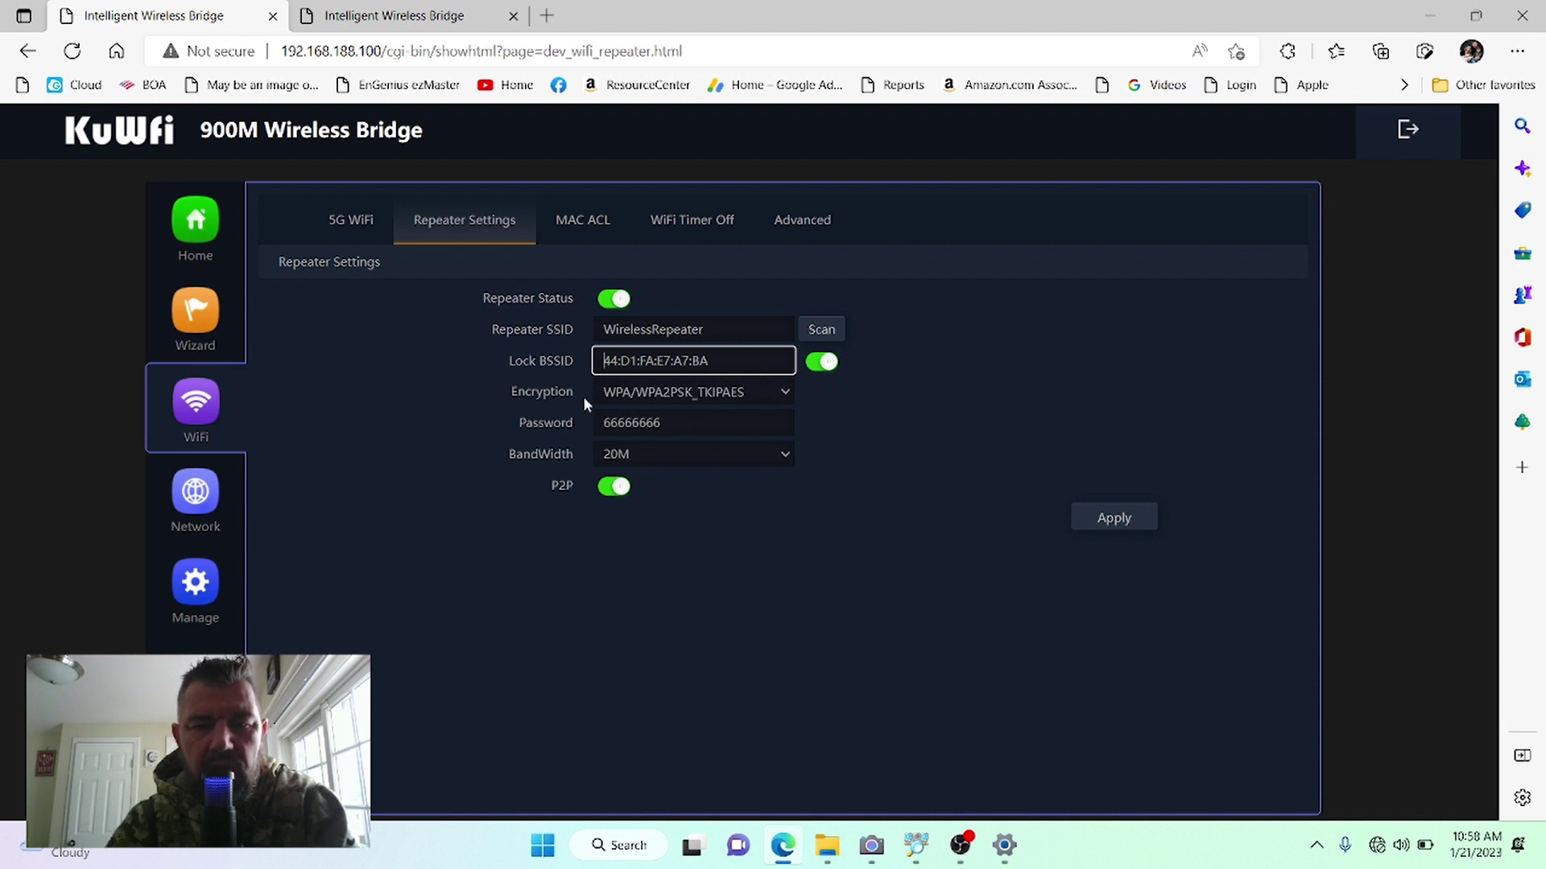
drag(694, 423, 351, 435)
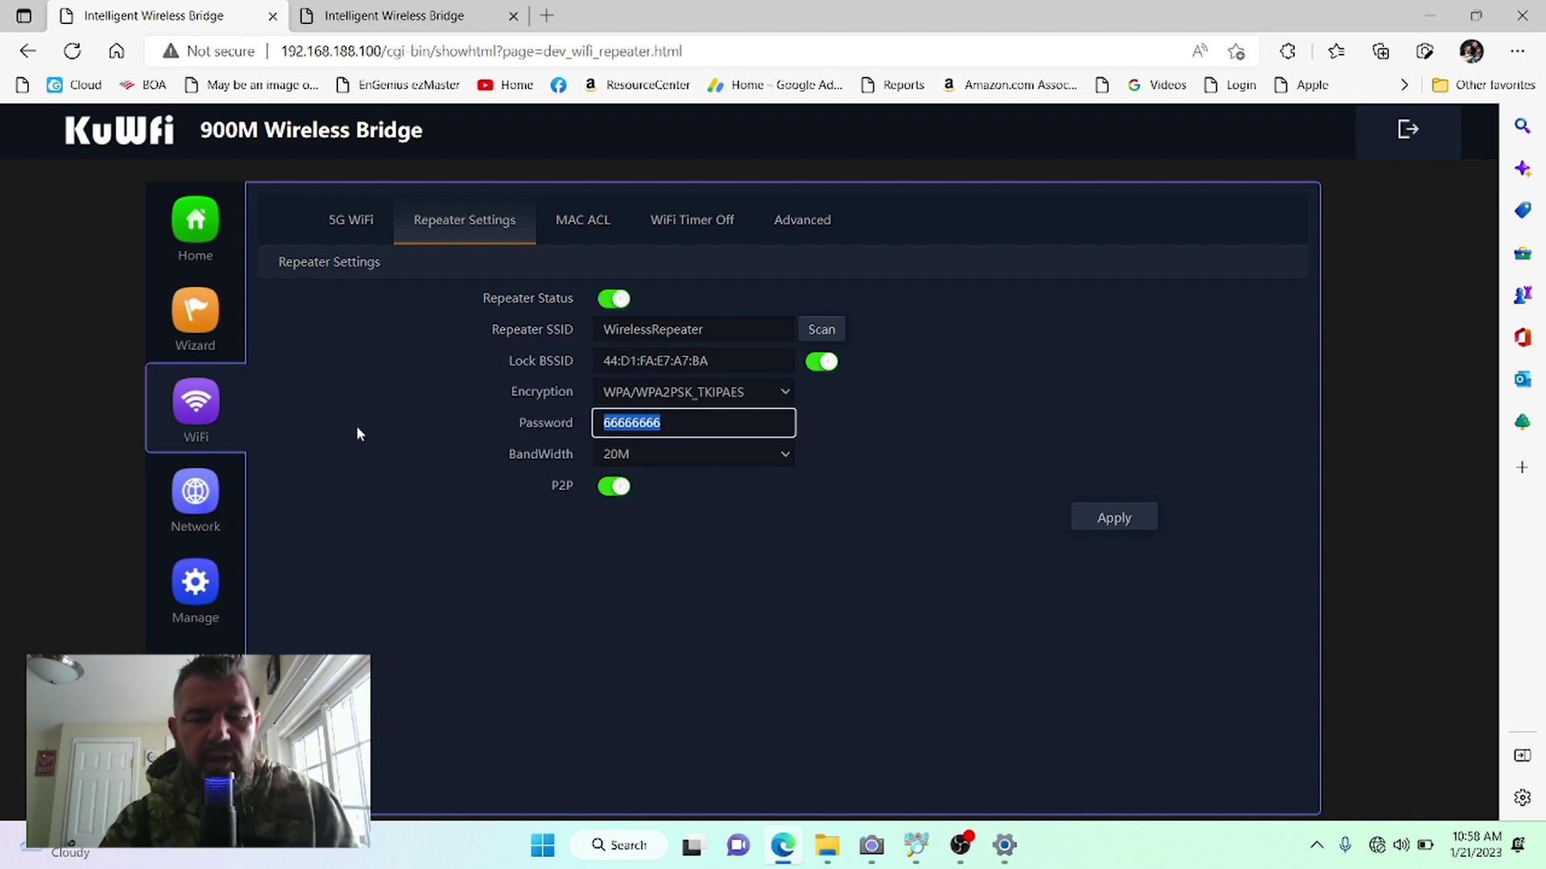
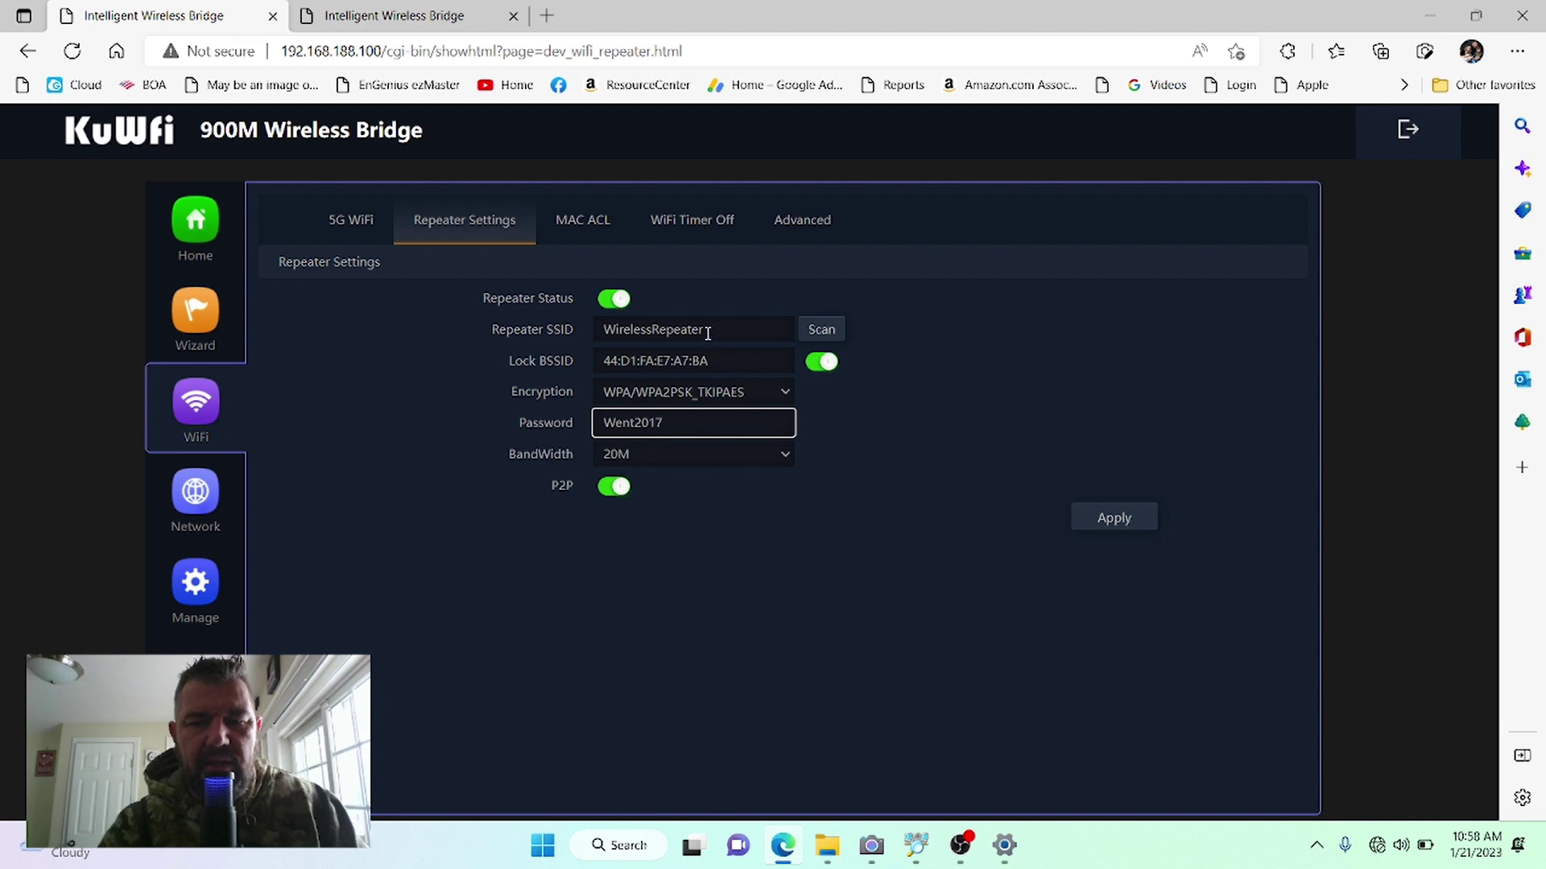
click(1114, 518)
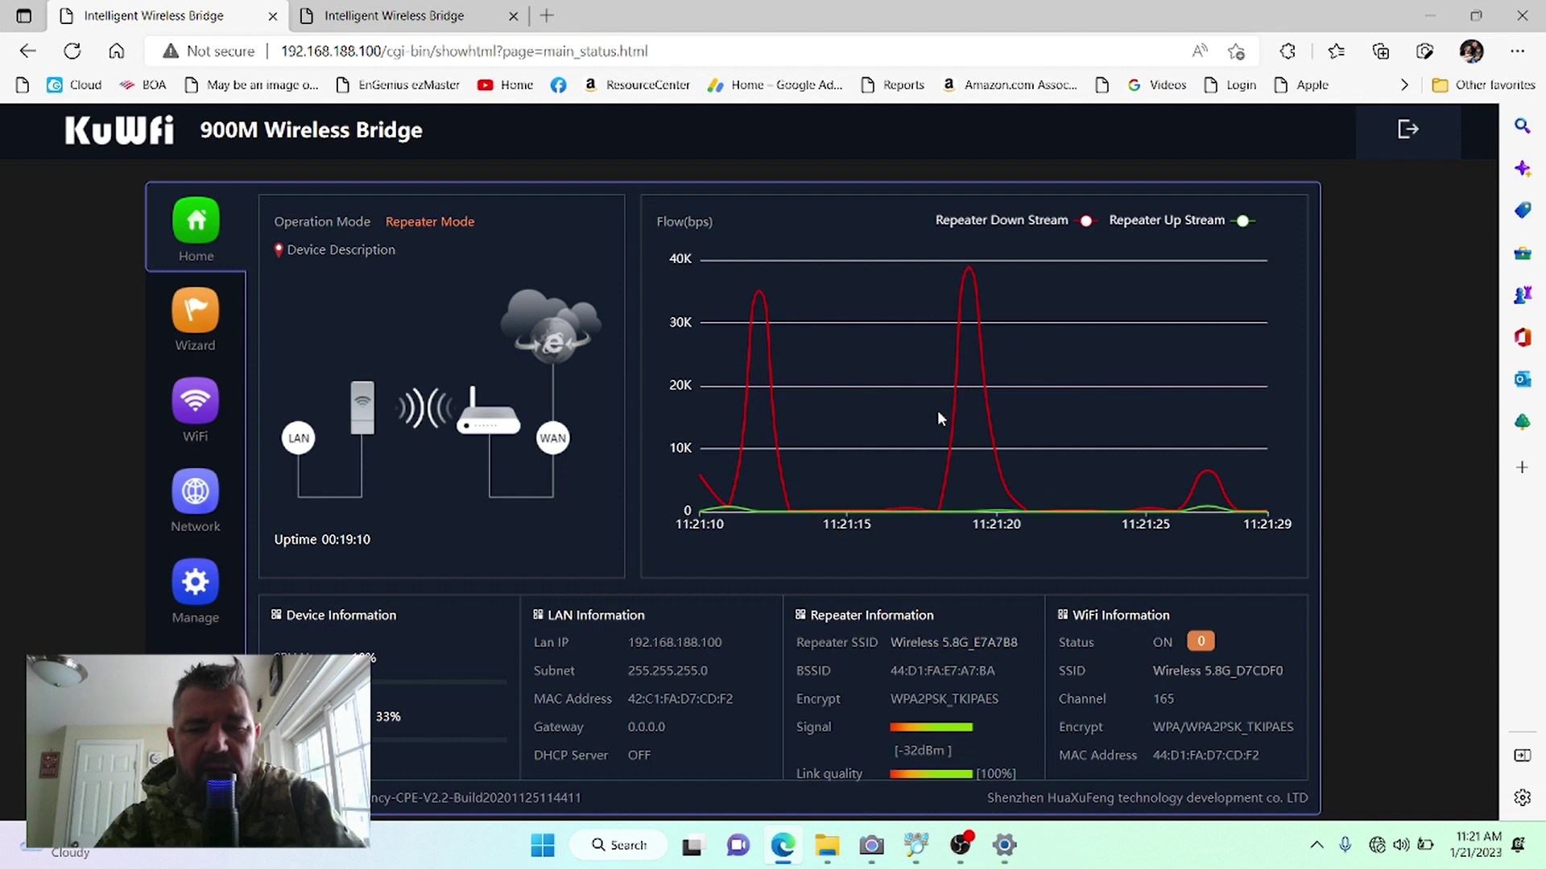
mouse_move(916, 845)
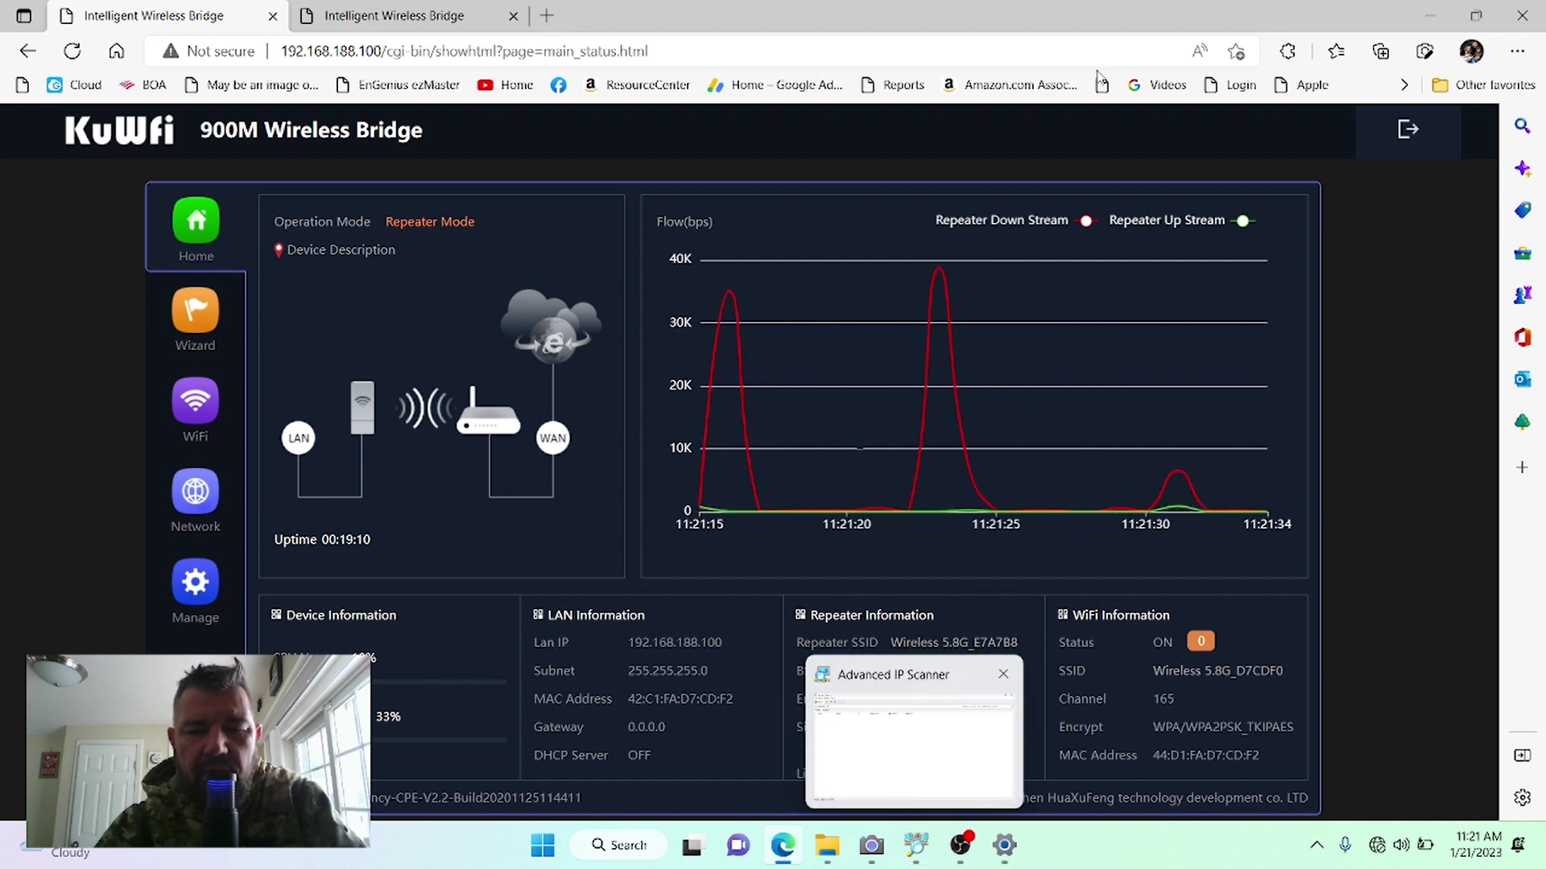